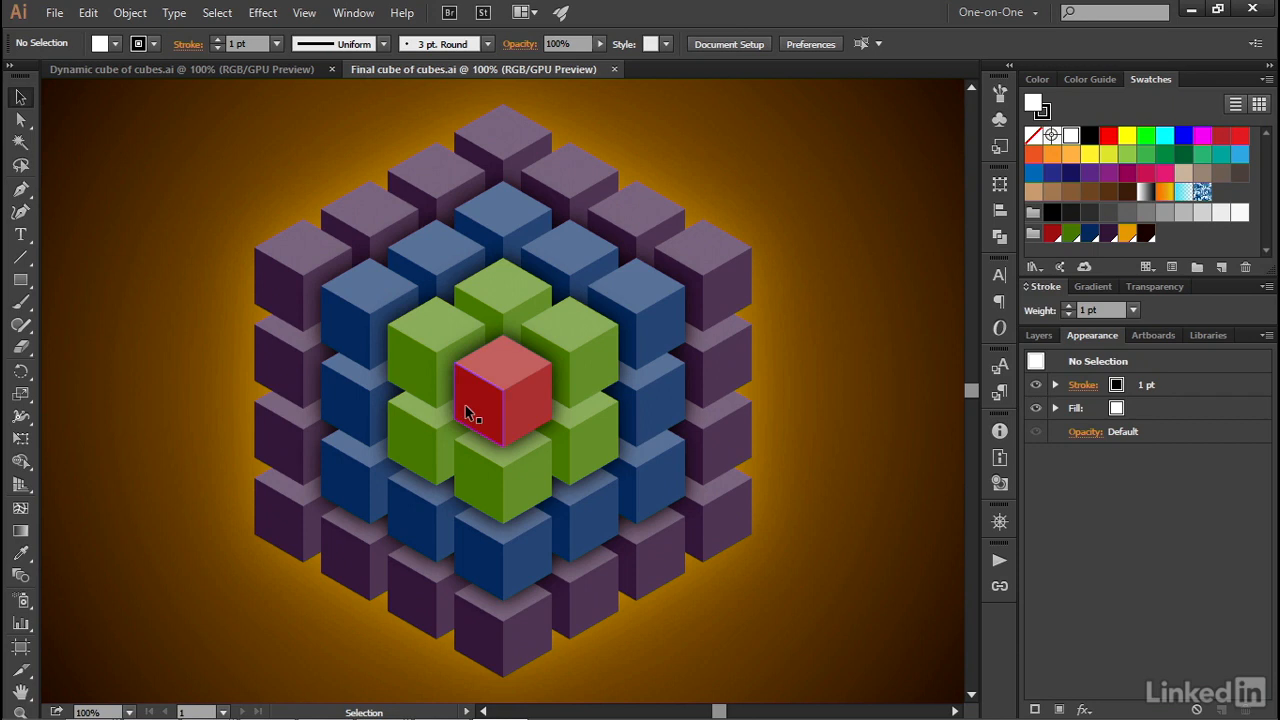
Switch to the "Dynamic cube of cubes.ai" document, hide the guides layer and turn off Smart Guides.
{"action": "key", "text": "ctrl+Tab"}
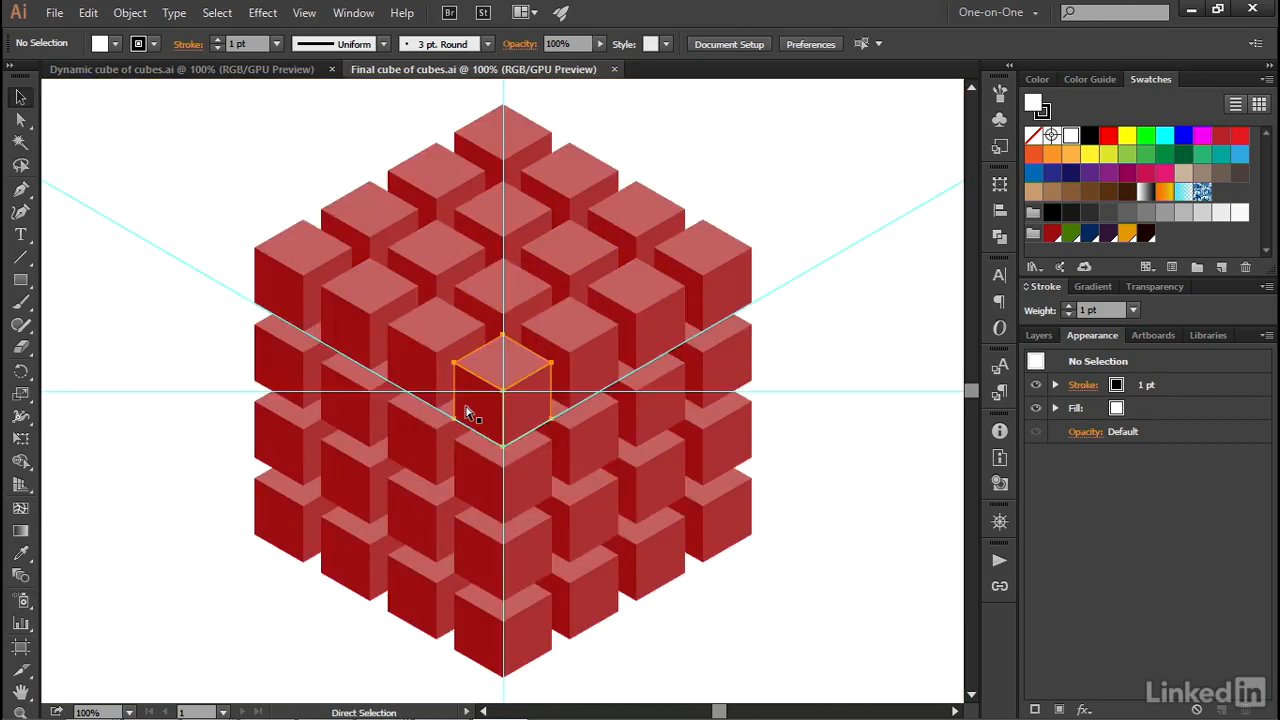
{"action": "left_click", "coordinate": [1048, 337]}
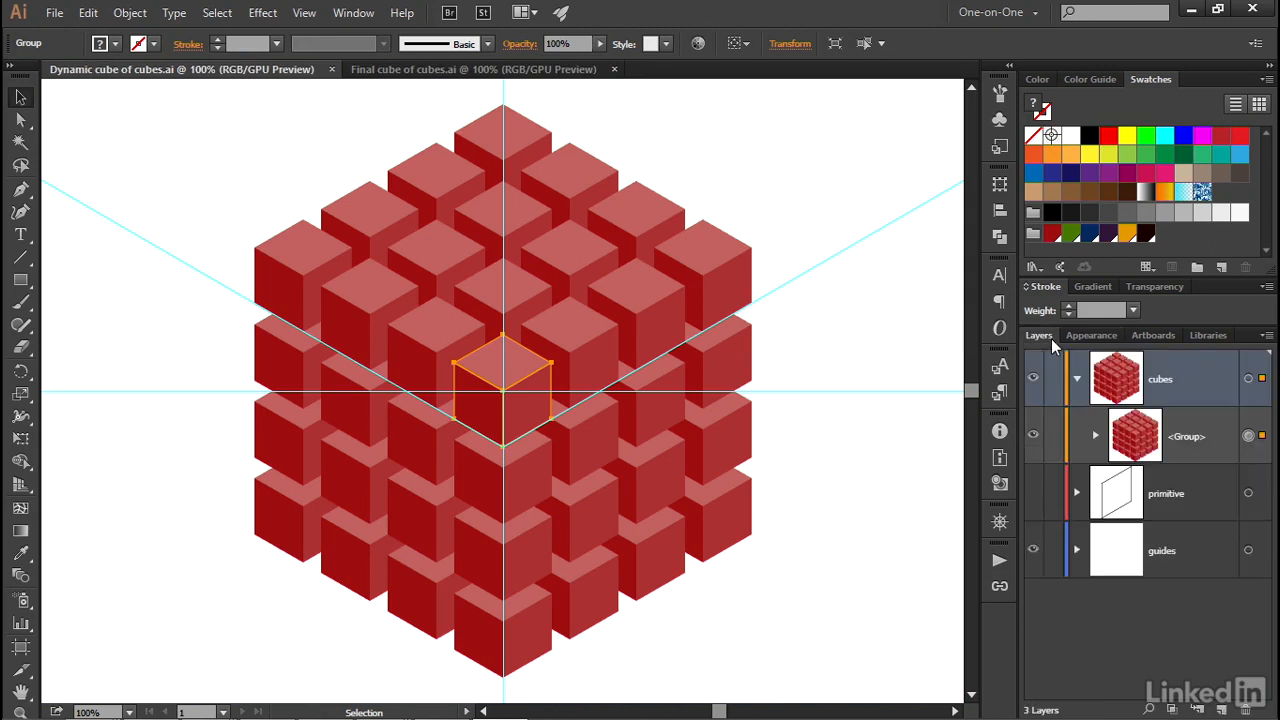
{"action": "left_click", "coordinate": [1033, 549]}
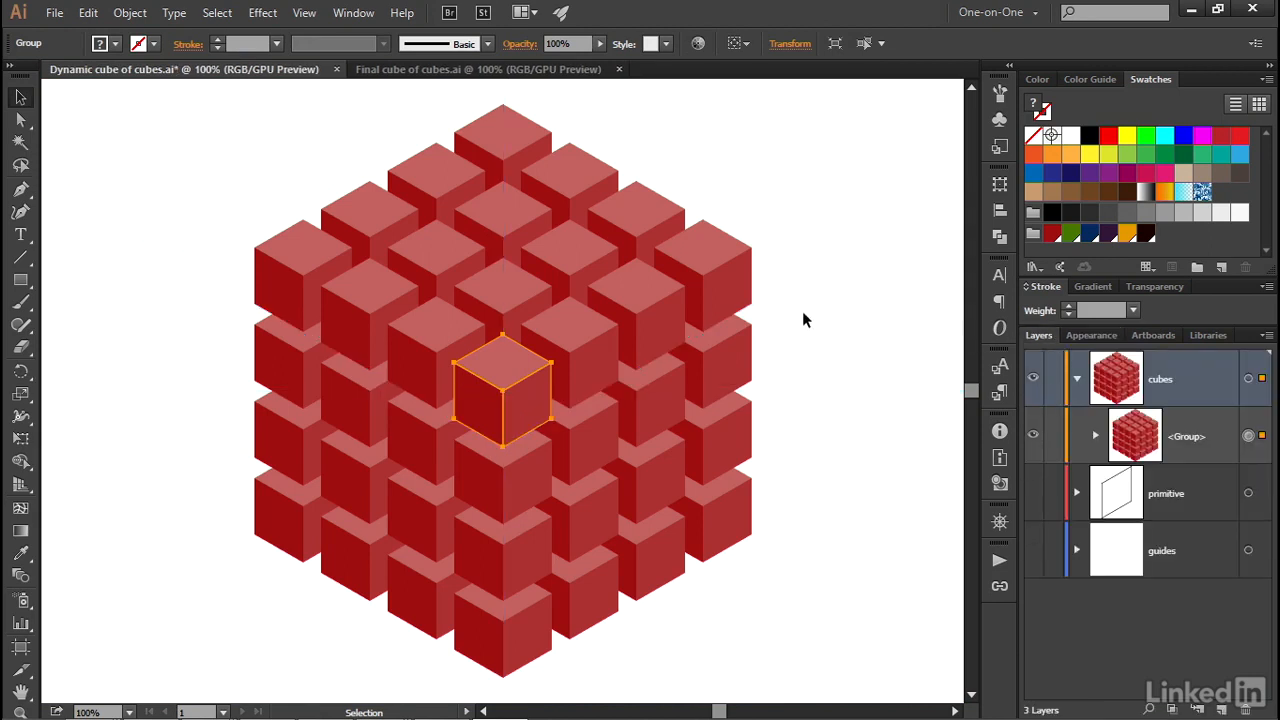
{"action": "left_click", "coordinate": [302, 14]}
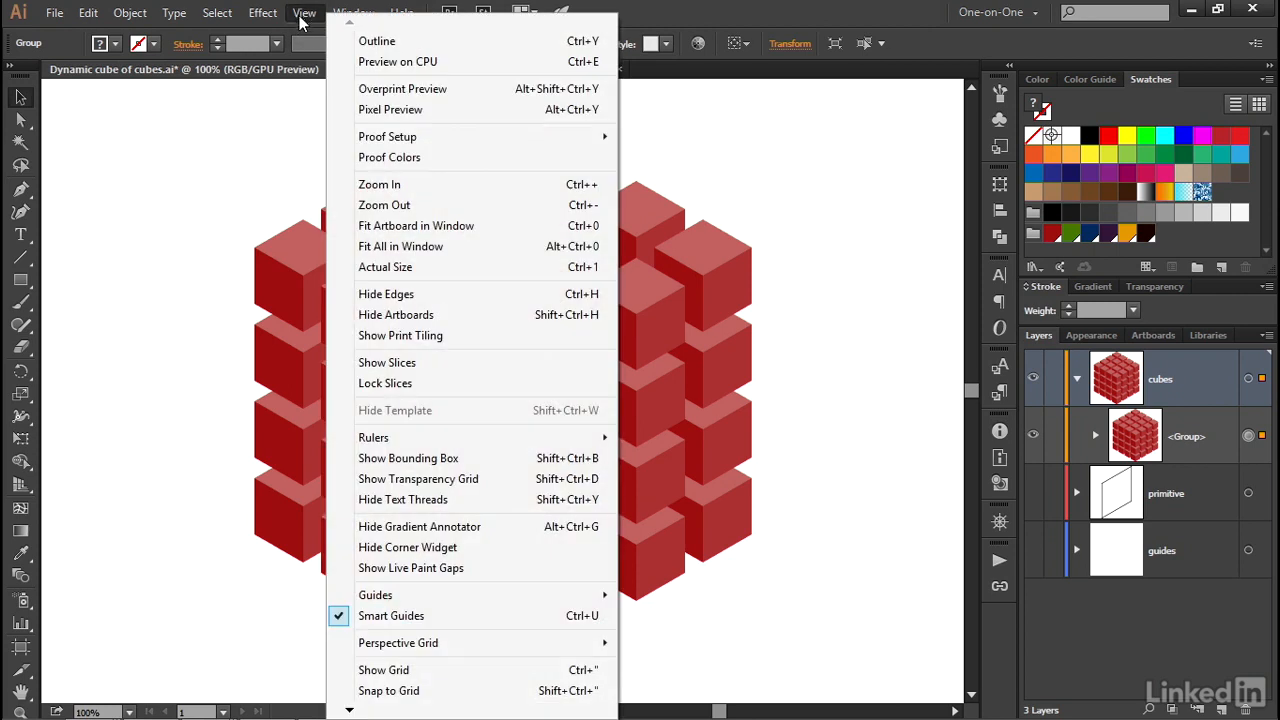
{"action": "left_click", "coordinate": [481, 619]}
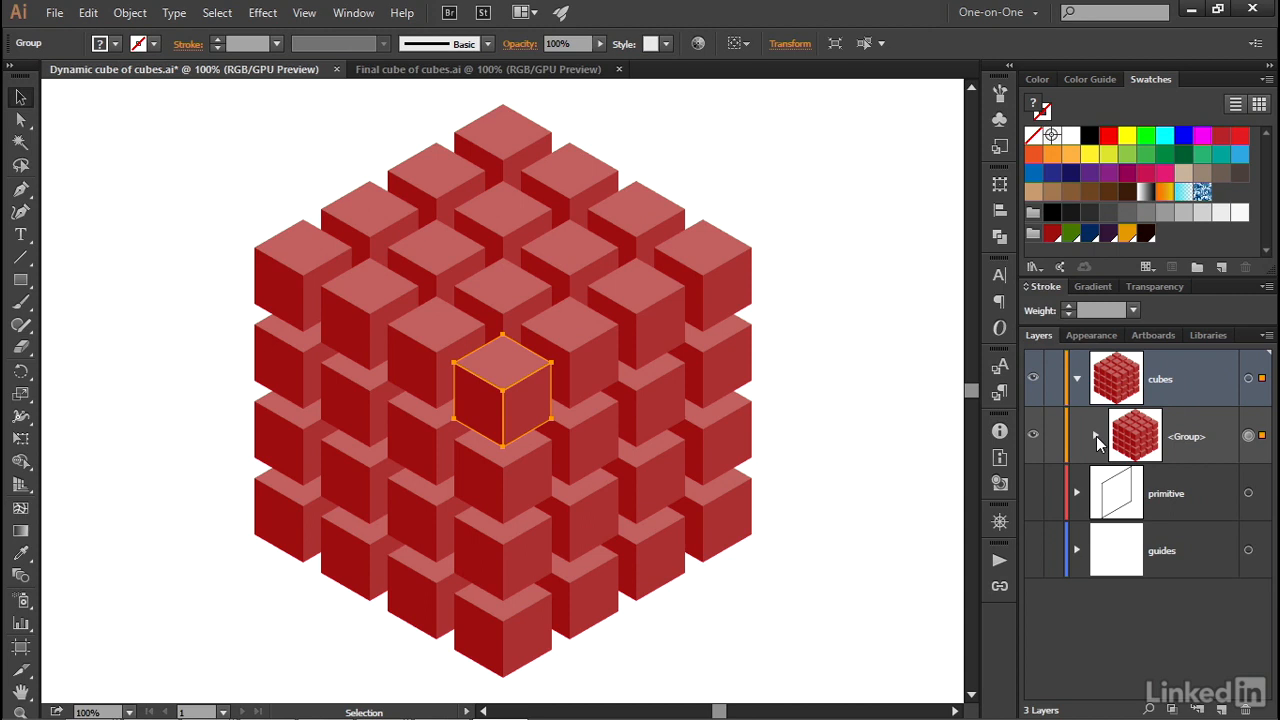
Duplicate the cubes layer with its group and hide the original cubes layer.
{"action": "left_click", "coordinate": [1096, 436]}
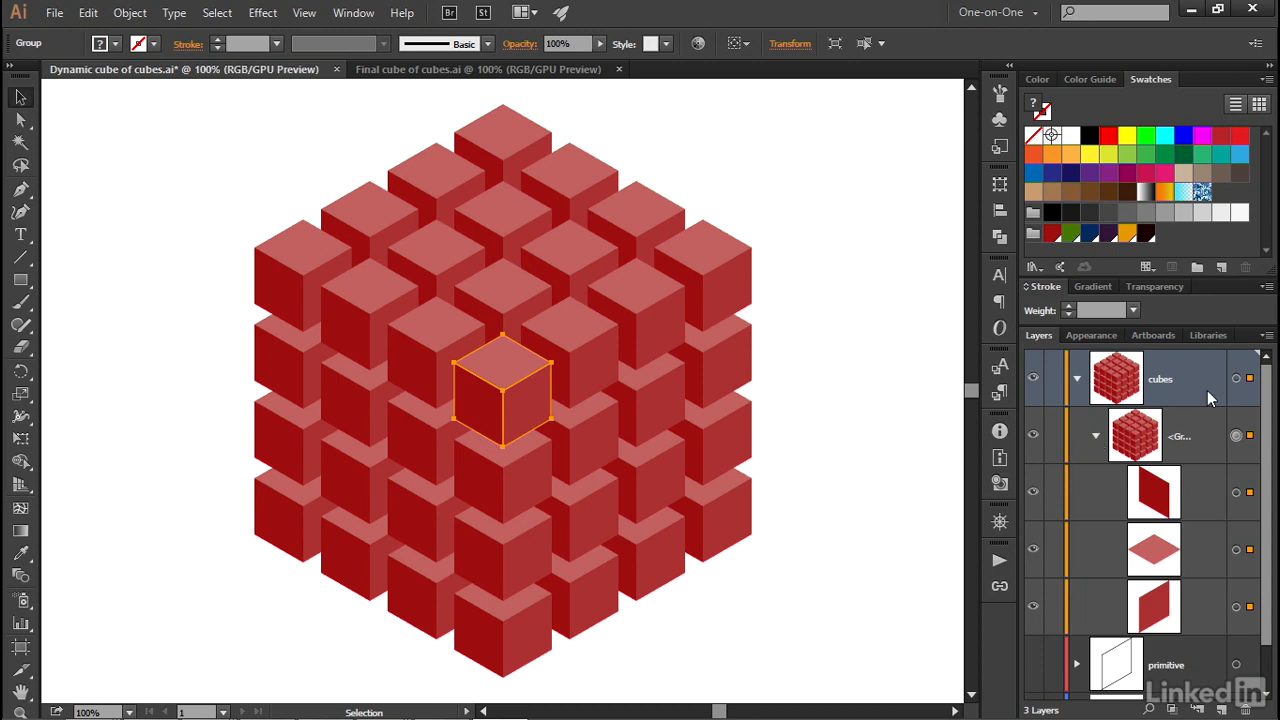
{"action": "left_click", "coordinate": [1266, 336]}
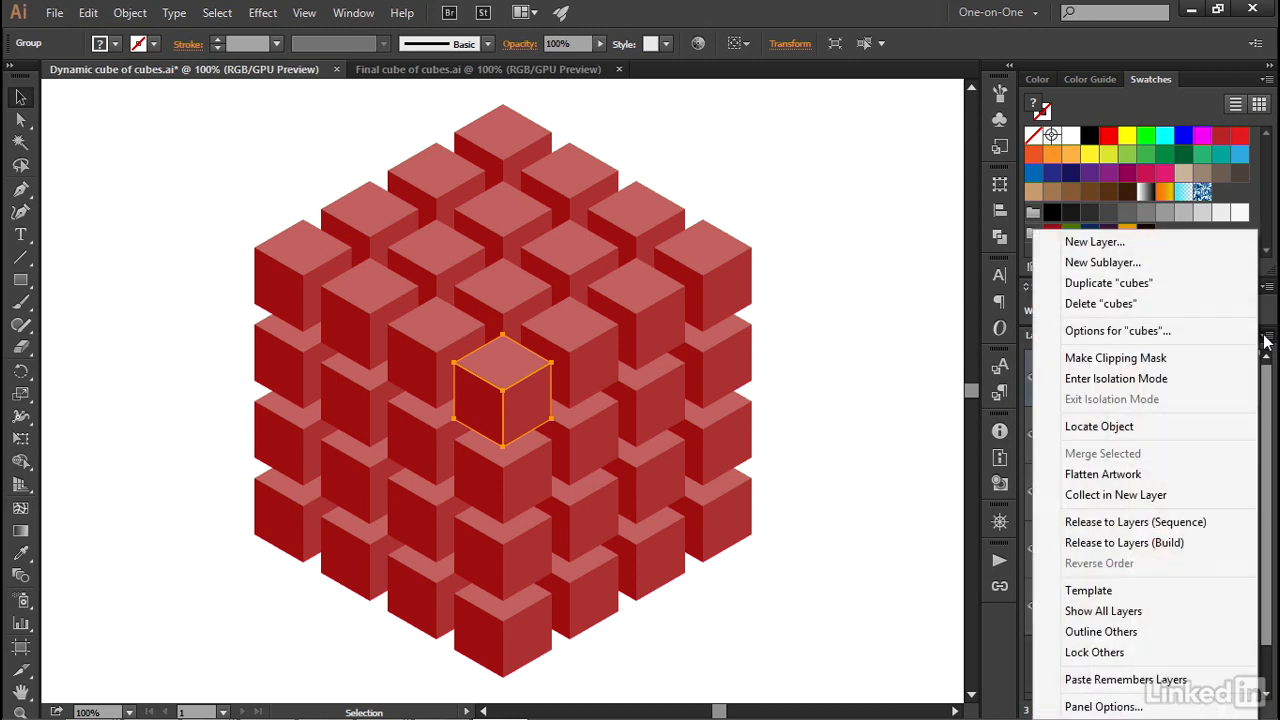
{"action": "left_click", "coordinate": [1167, 287]}
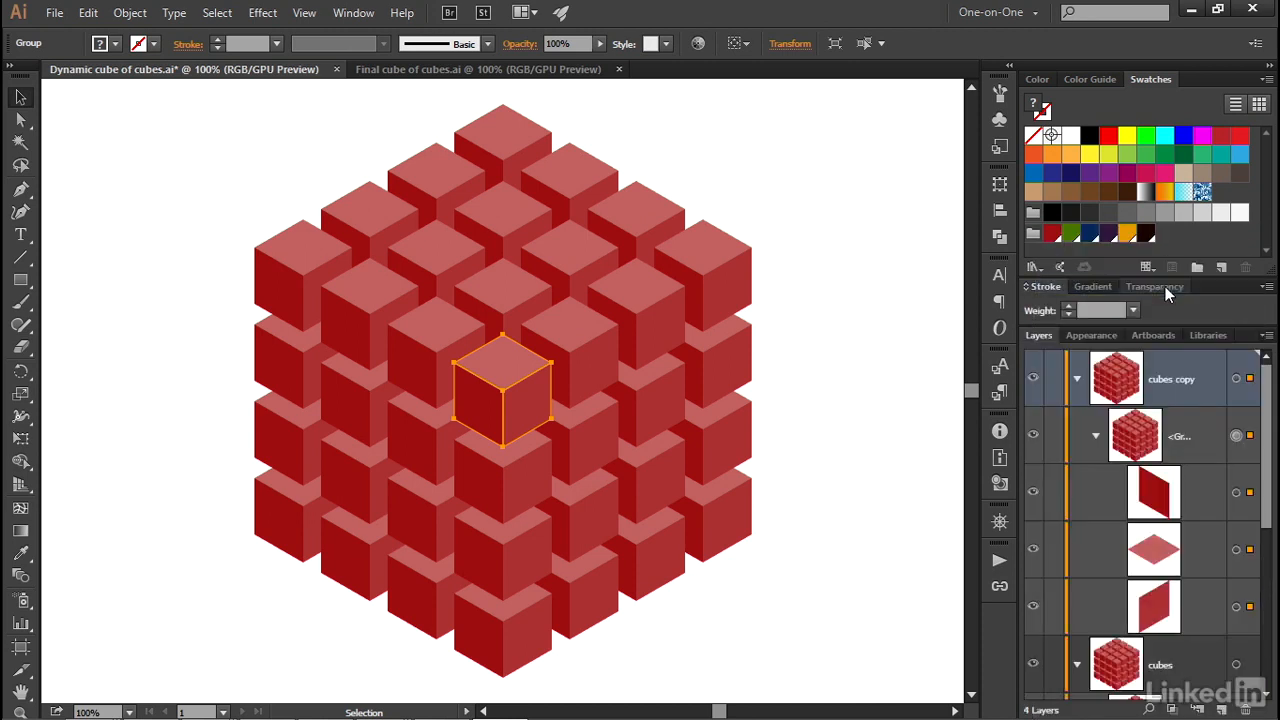
{"action": "left_click", "coordinate": [1078, 666]}
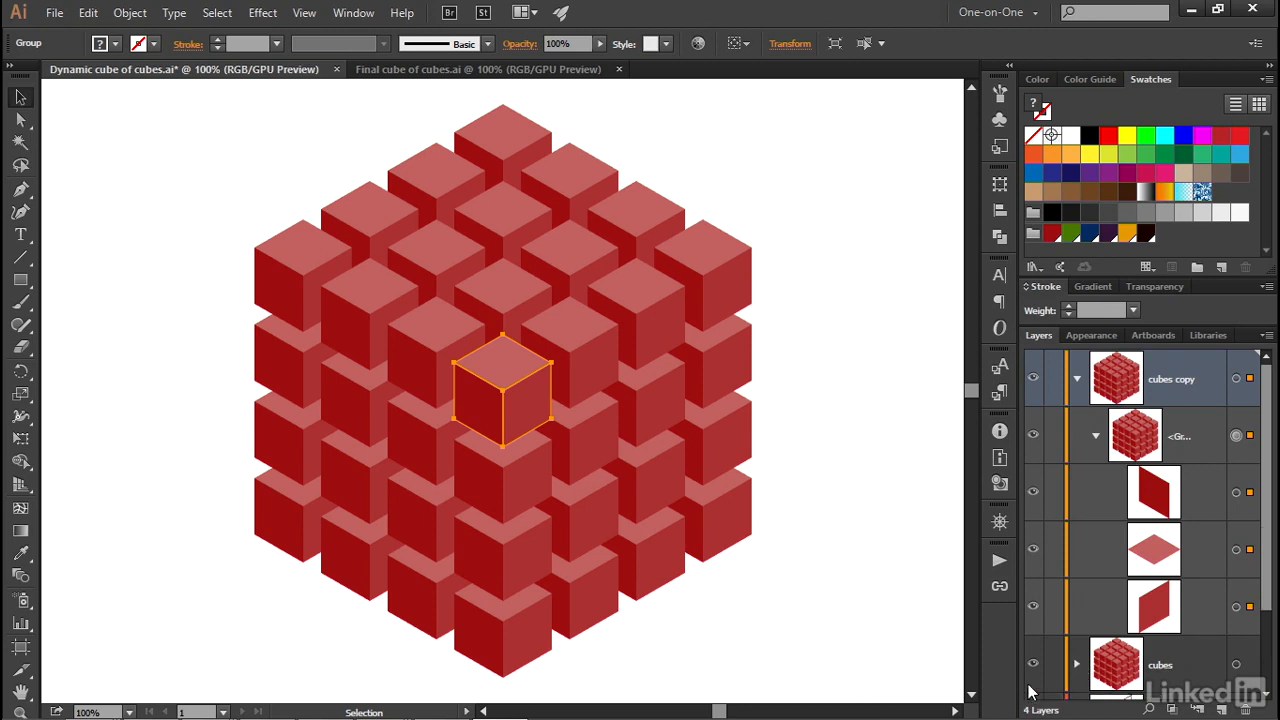
{"action": "left_click", "coordinate": [1034, 668]}
Rename the duplicated layer "blocks" and set its layer color to Violet.
{"action": "double_click", "coordinate": [1215, 401]}
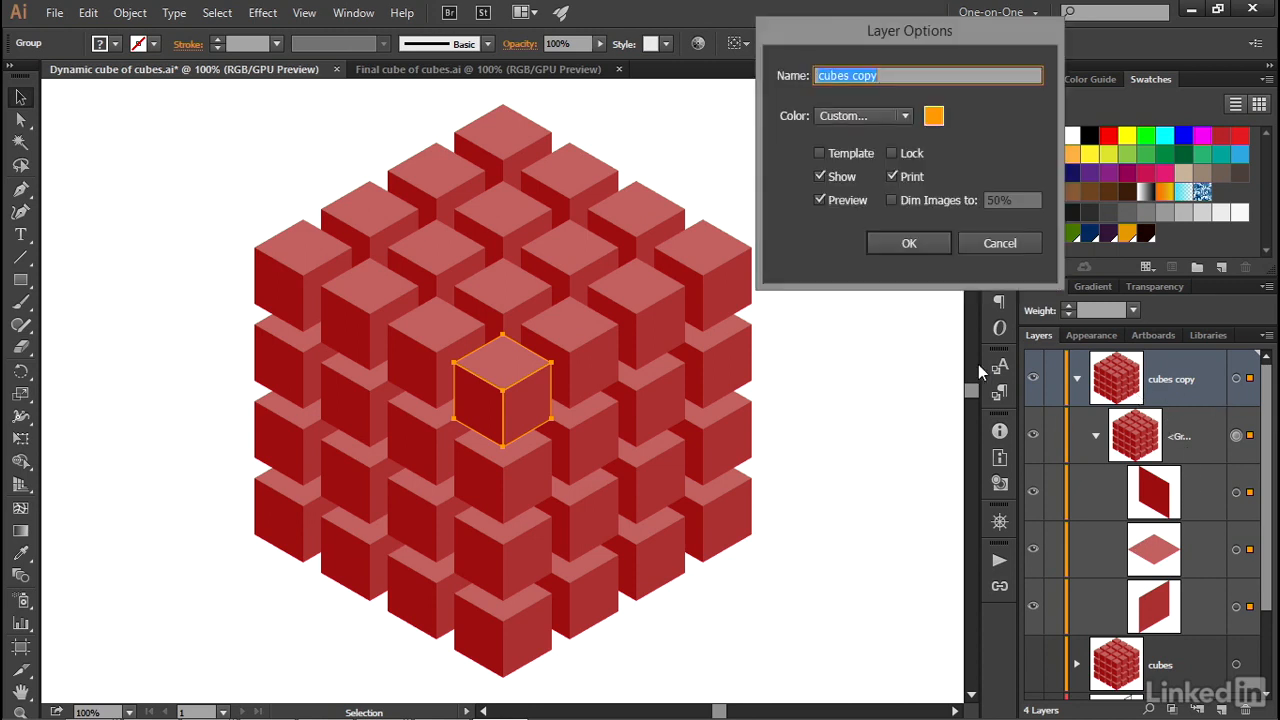
{"action": "type", "text": "blocks"}
{"action": "left_click", "coordinate": [876, 116]}
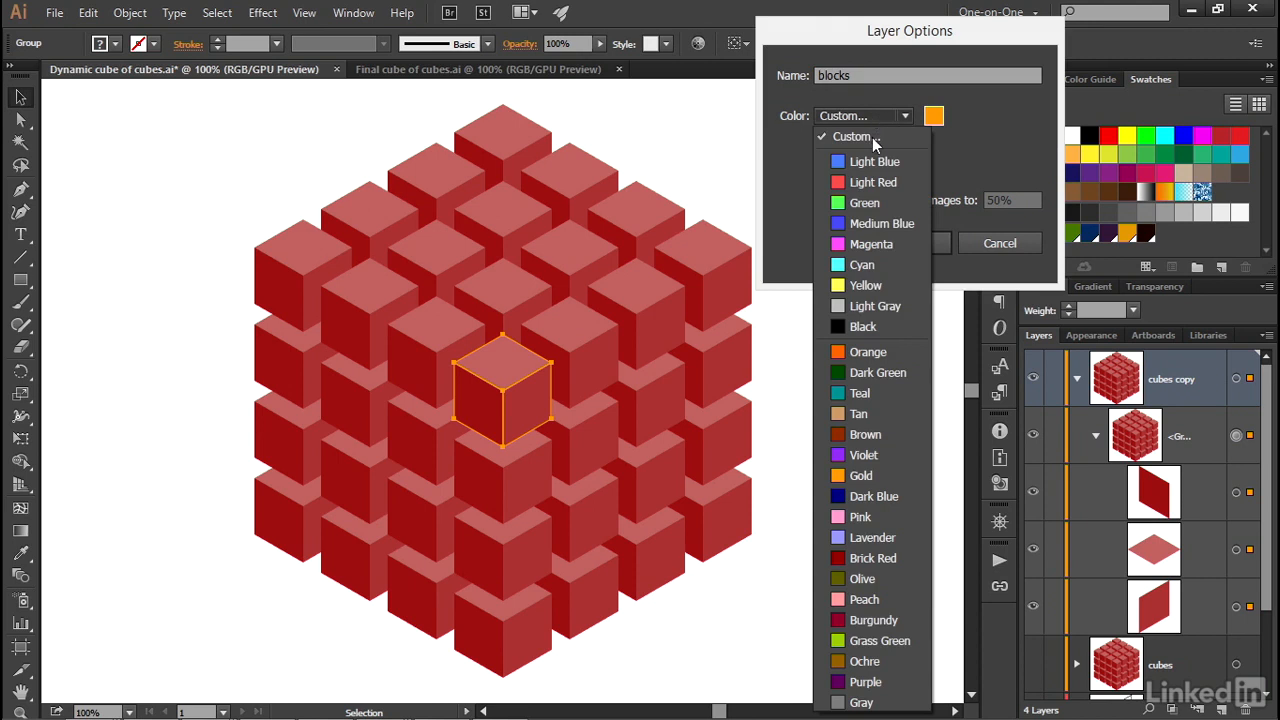
{"action": "left_click", "coordinate": [891, 450]}
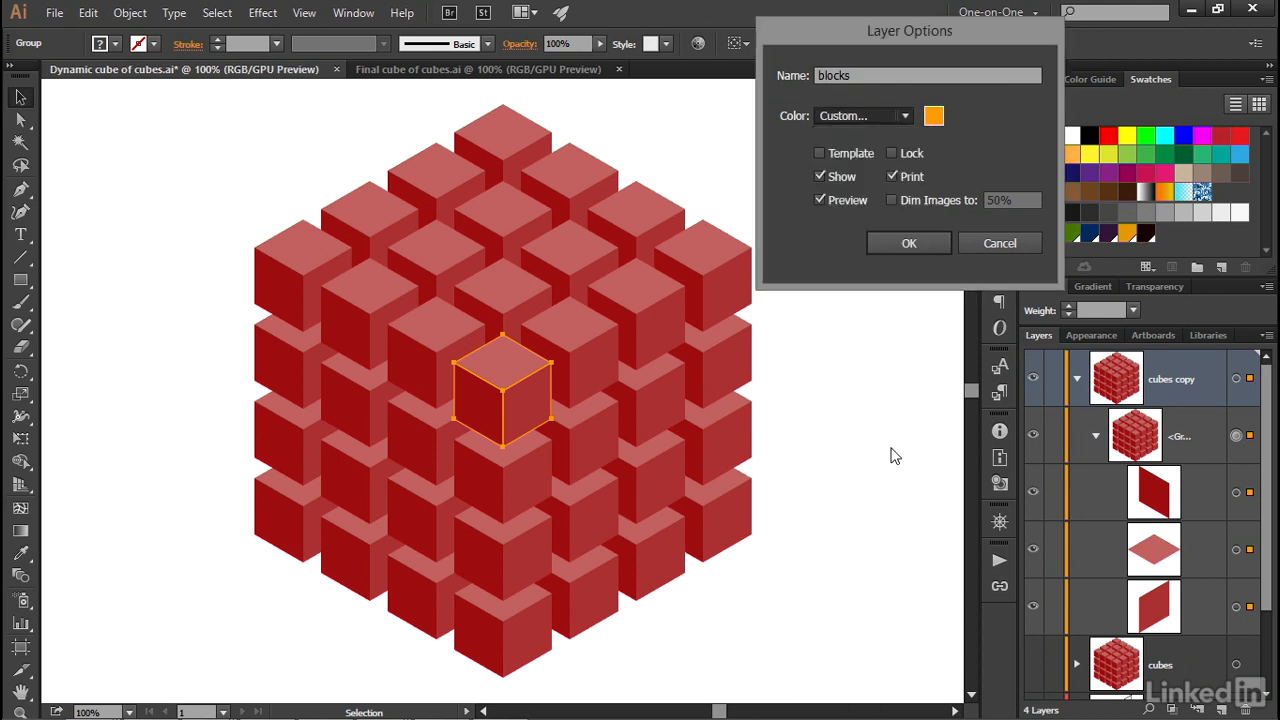
{"action": "left_click", "coordinate": [935, 245]}
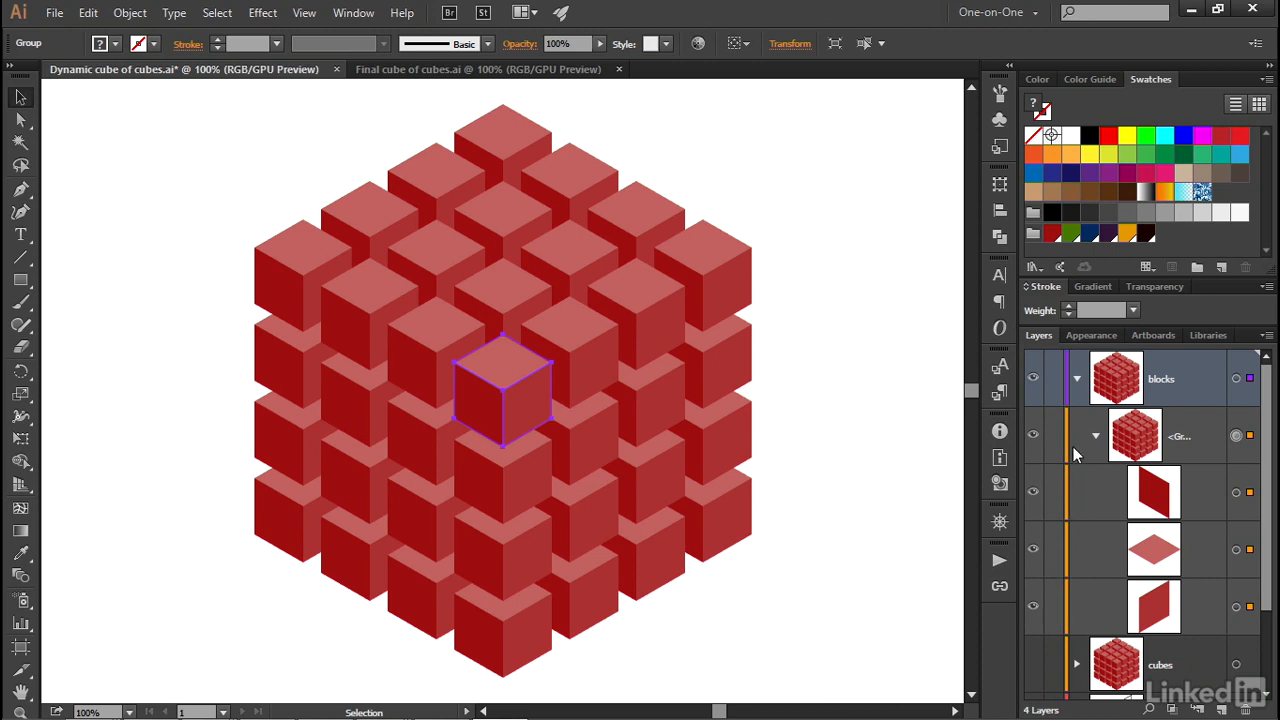
{"action": "left_click", "coordinate": [1077, 379]}
{"action": "left_click", "coordinate": [1077, 379]}
Expand the appearance of the cube group on the blocks layer and reveal its nested groups.
{"action": "left_click", "coordinate": [139, 16]}
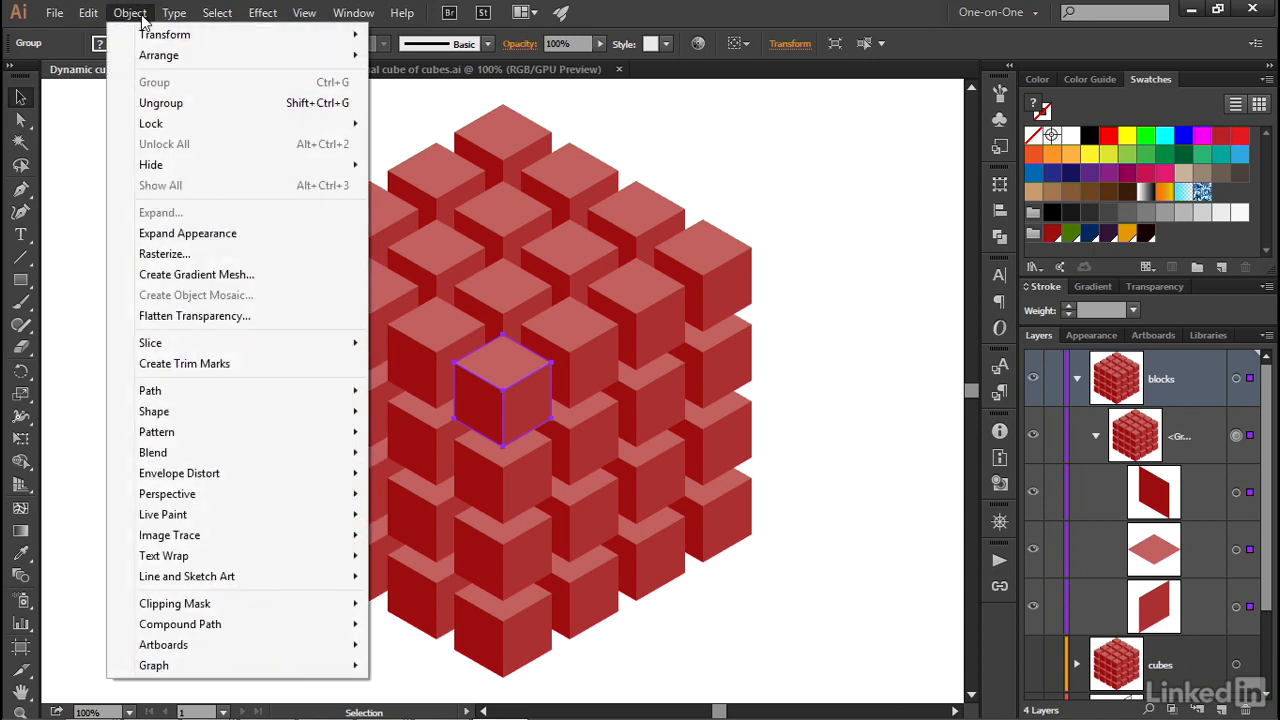
{"action": "left_click", "coordinate": [251, 233]}
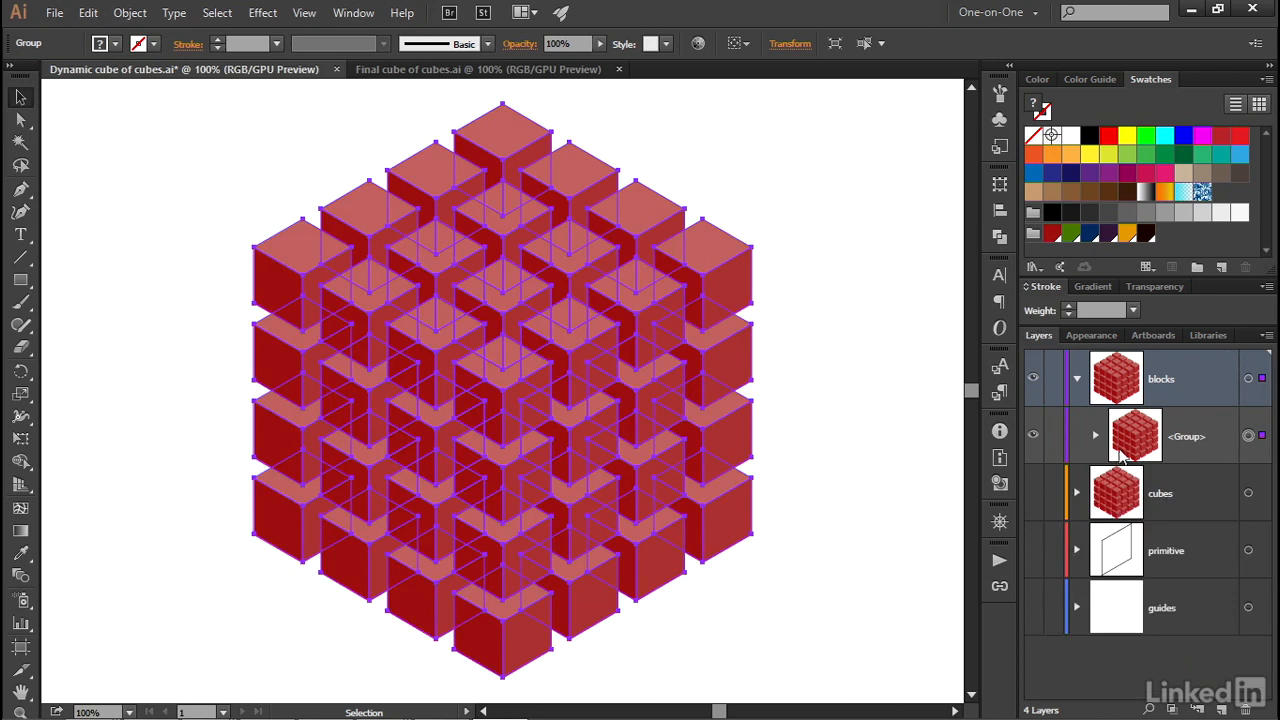
{"action": "left_click", "coordinate": [1096, 437]}
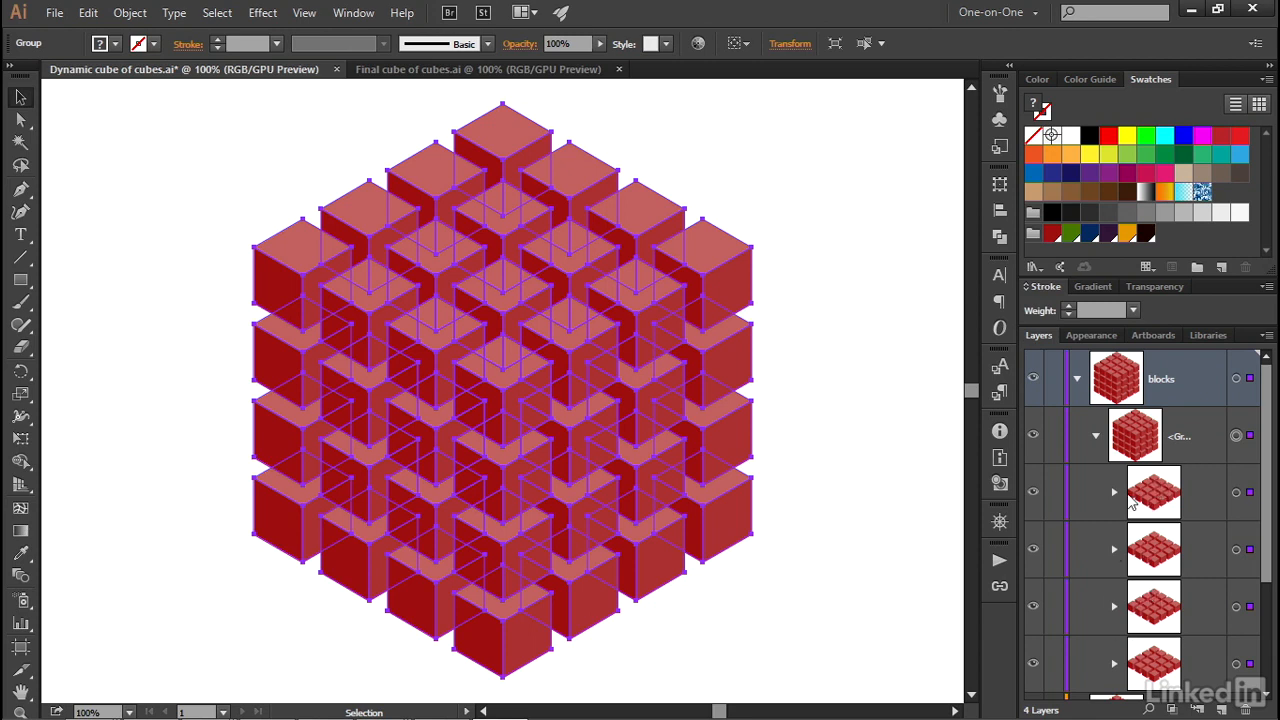
Ungroup the expanded artwork repeatedly until each cube is a separate group directly on the blocks layer.
{"action": "left_click", "coordinate": [132, 14]}
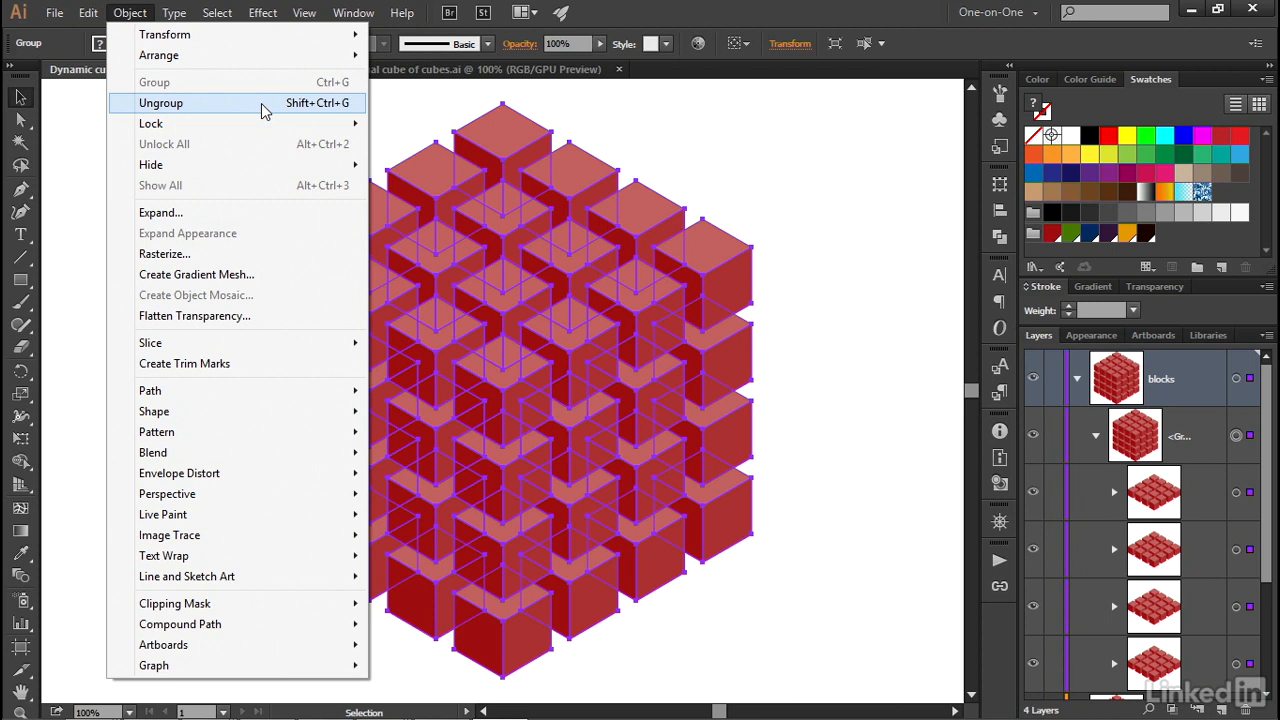
{"action": "left_click", "coordinate": [262, 106]}
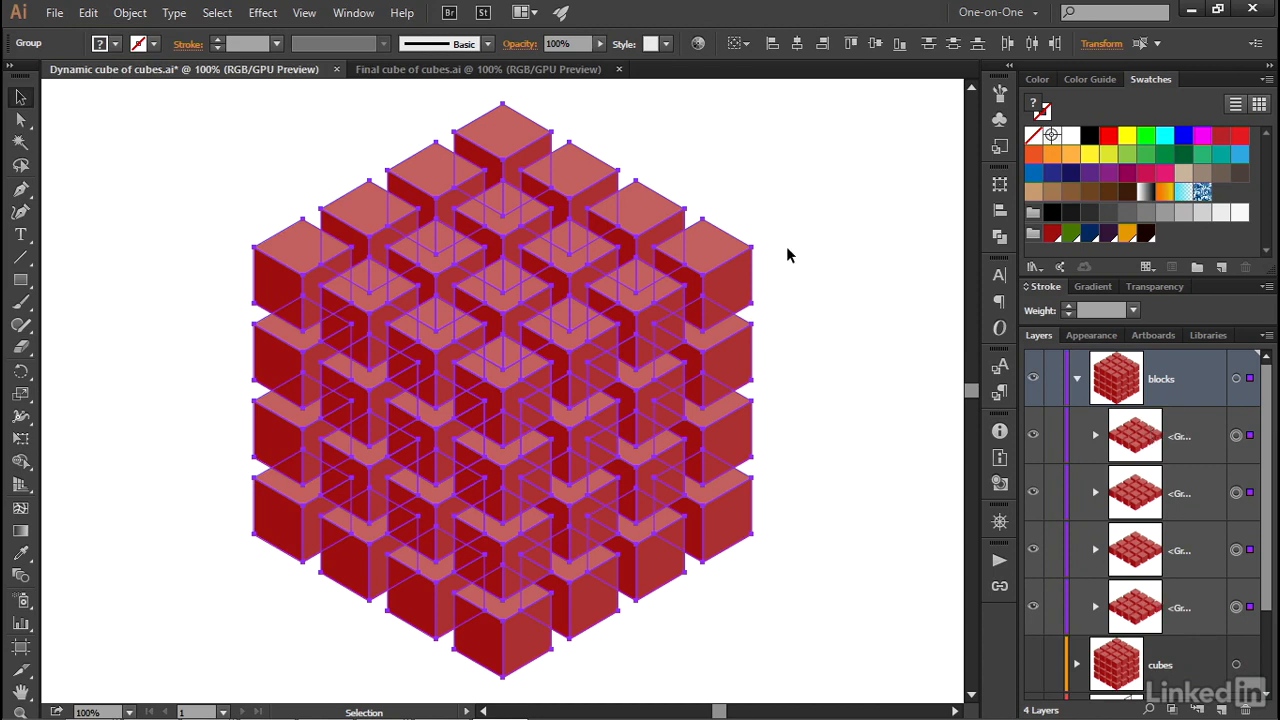
{"action": "key", "text": "ctrl"}
{"action": "key", "text": "ctrl+shift+g"}
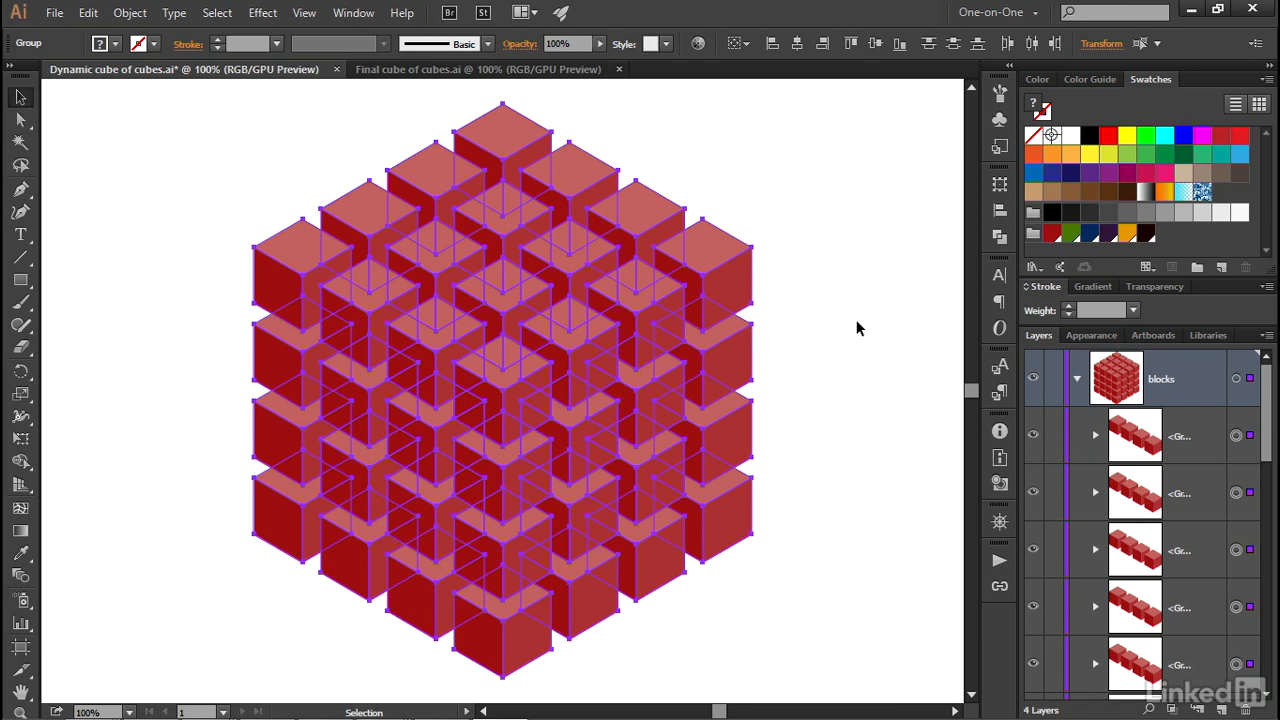
{"action": "key", "text": "ctrl"}
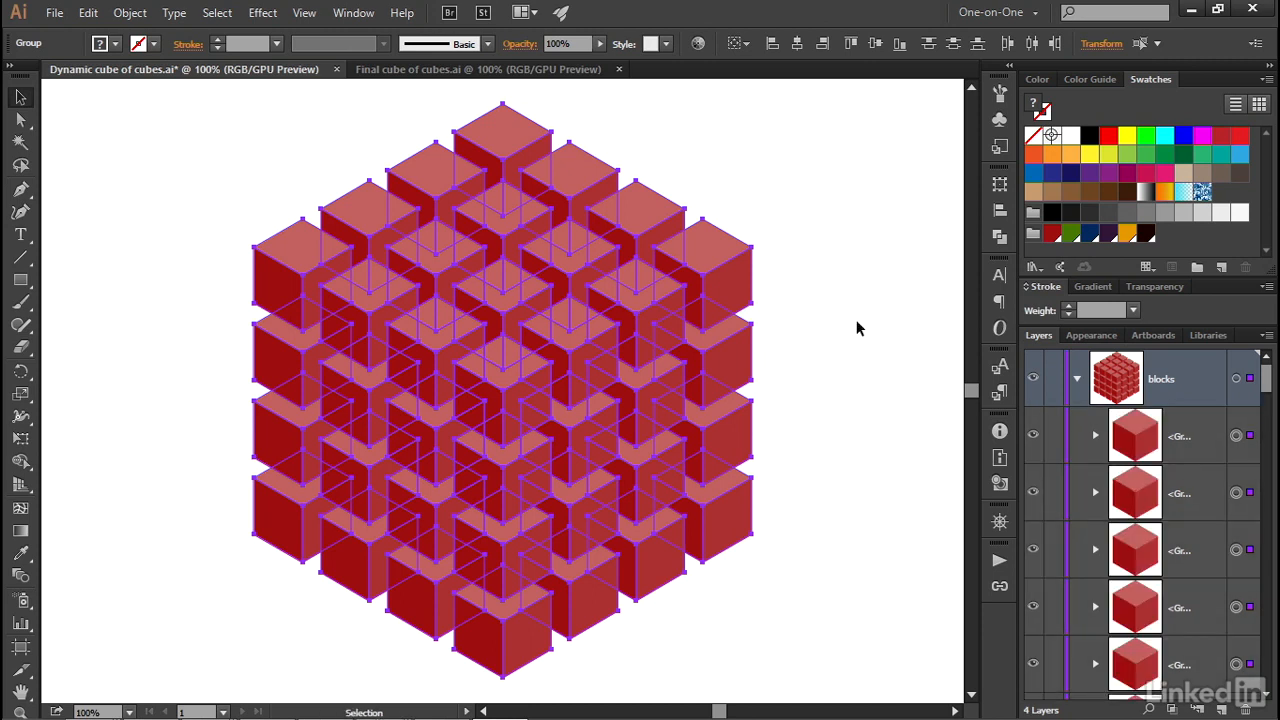
Look through the individual cube groups on the blocks layer, collapse the layer and deselect the artwork.
{"action": "left_click_drag", "start_coordinate": [1268, 378], "coordinate": [1275, 424]}
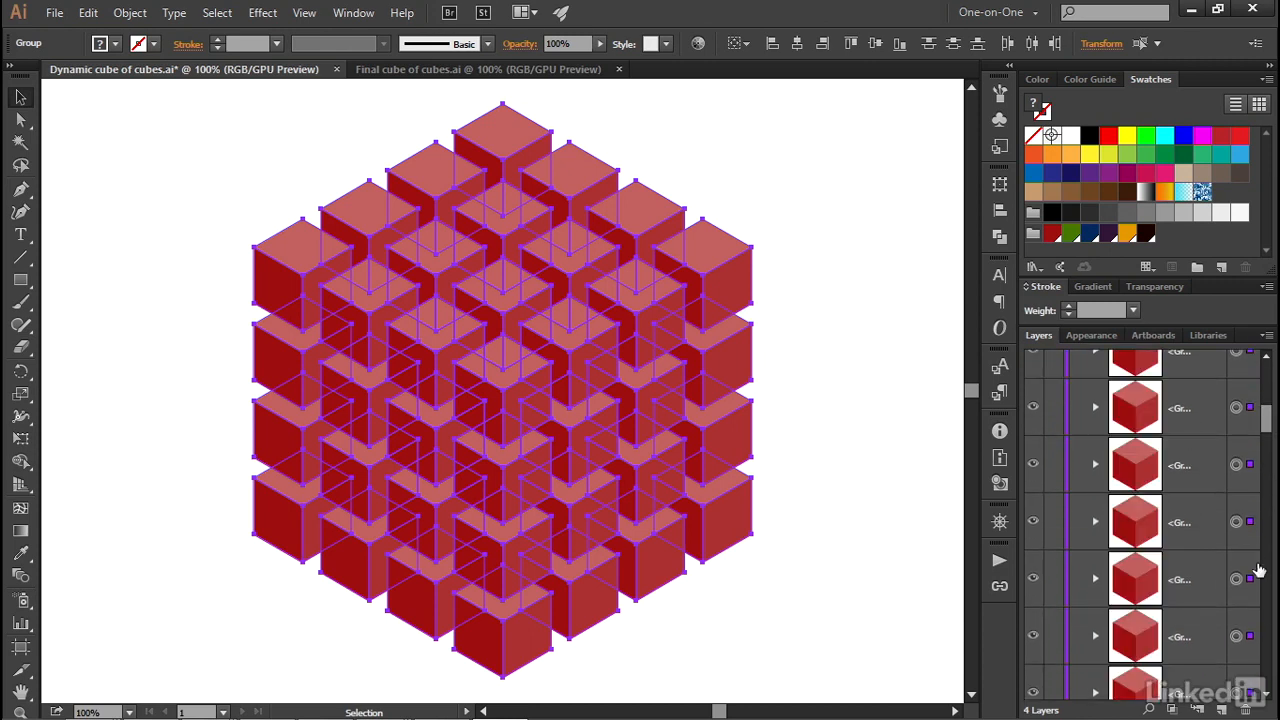
{"action": "scroll", "coordinate": [1271, 608], "scroll_direction": "down", "scroll_amount": 1}
{"action": "scroll", "coordinate": [1271, 628], "scroll_direction": "down", "scroll_amount": 1}
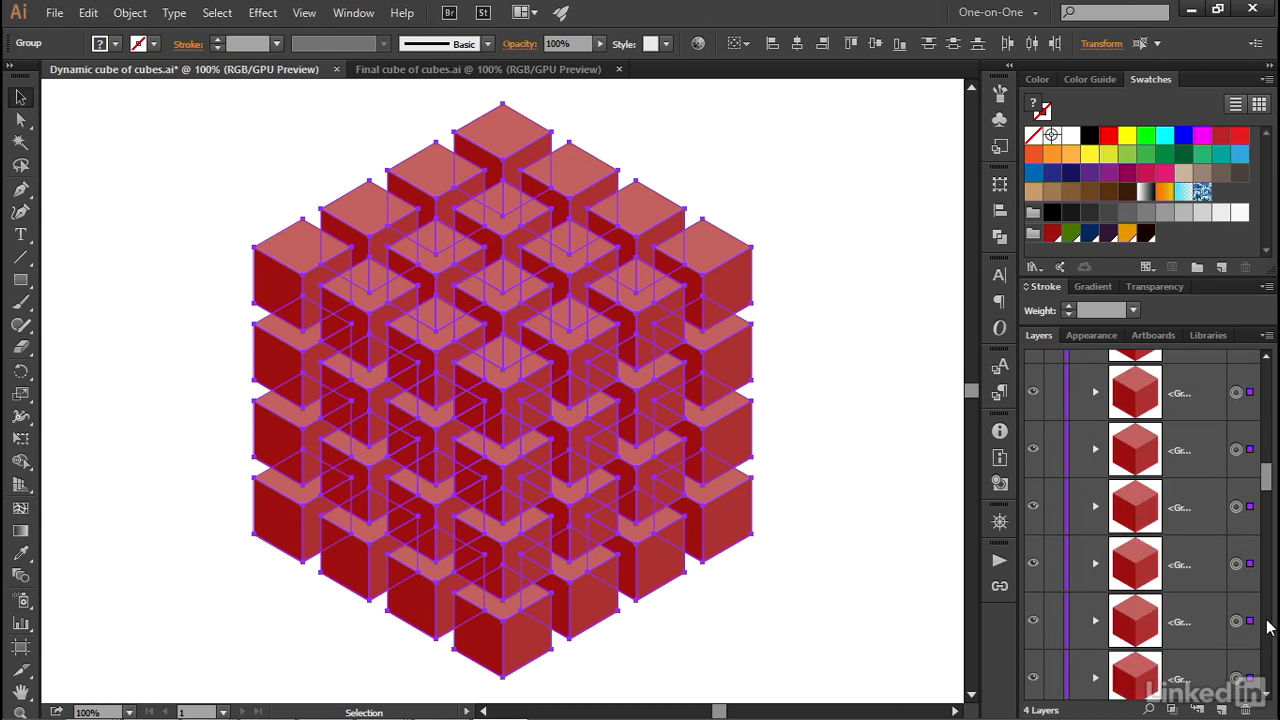
{"action": "left_click_drag", "start_coordinate": [1268, 483], "coordinate": [1268, 369]}
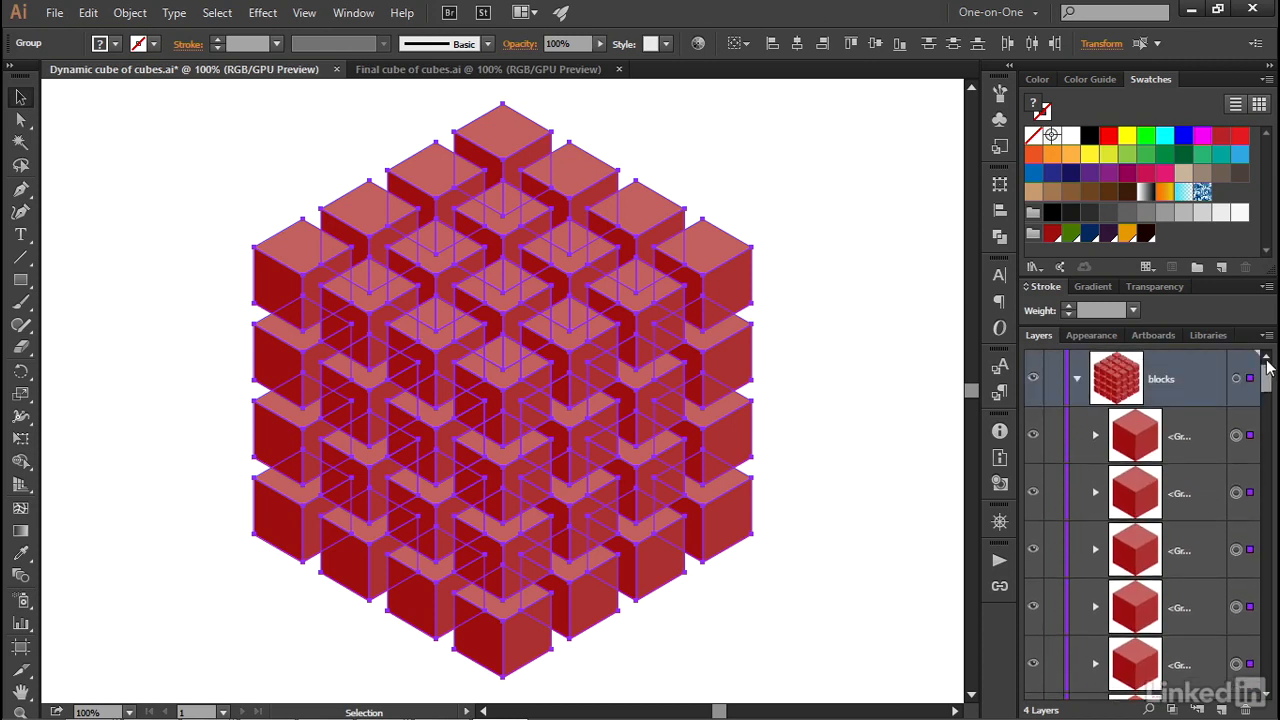
{"action": "left_click", "coordinate": [1077, 380]}
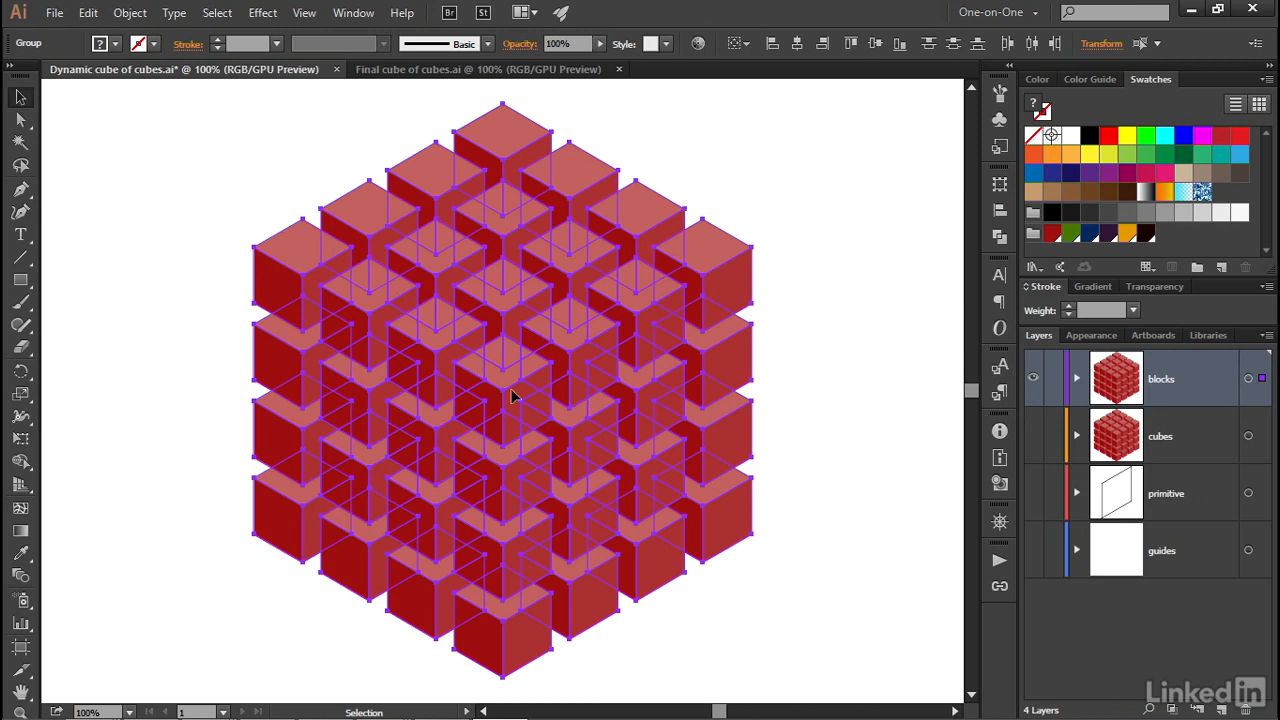
{"action": "left_click", "coordinate": [137, 320]}
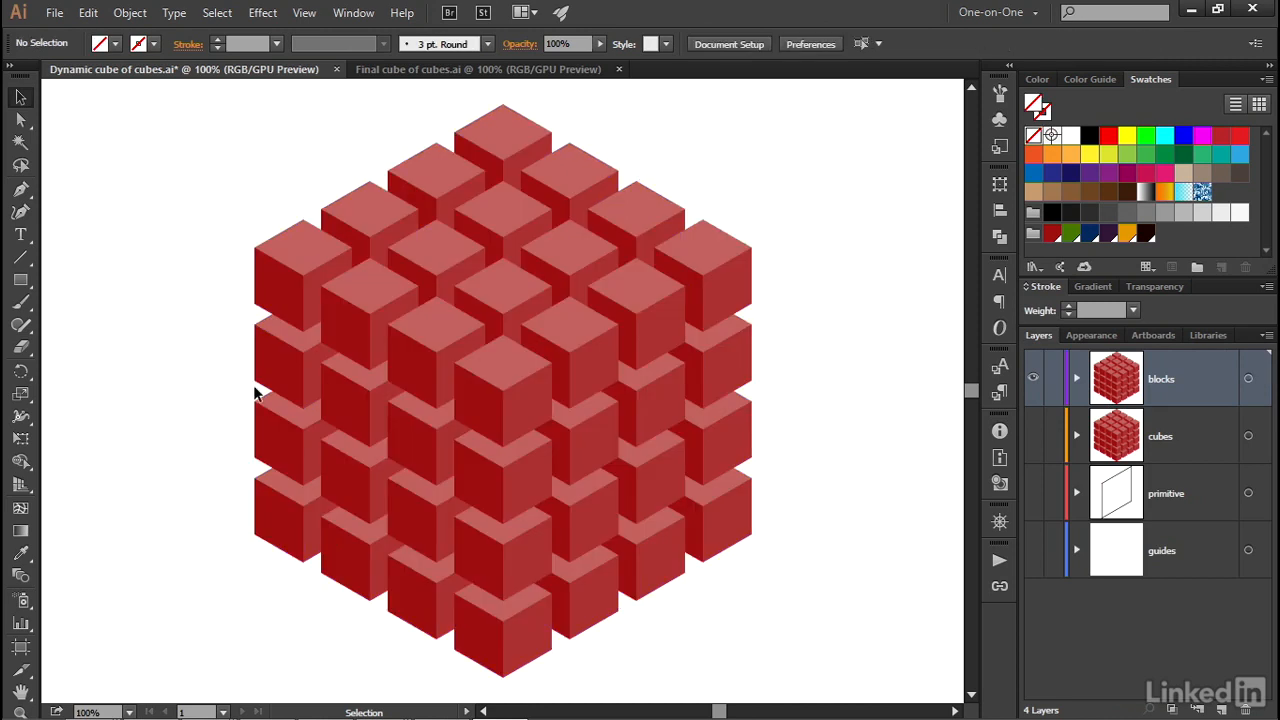
Hide the frontmost cube at the center of the large cube.
{"action": "left_click", "coordinate": [494, 416]}
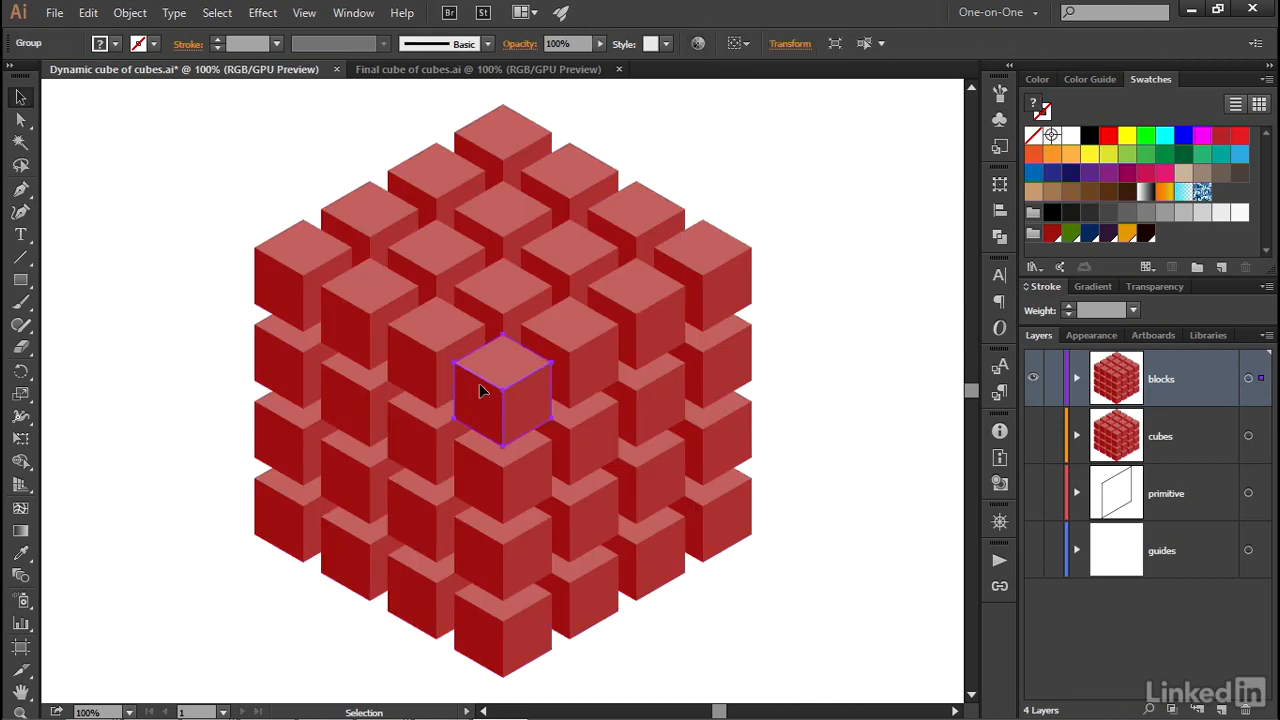
{"action": "left_click", "coordinate": [136, 14]}
{"action": "mouse_move", "coordinate": [224, 166]}
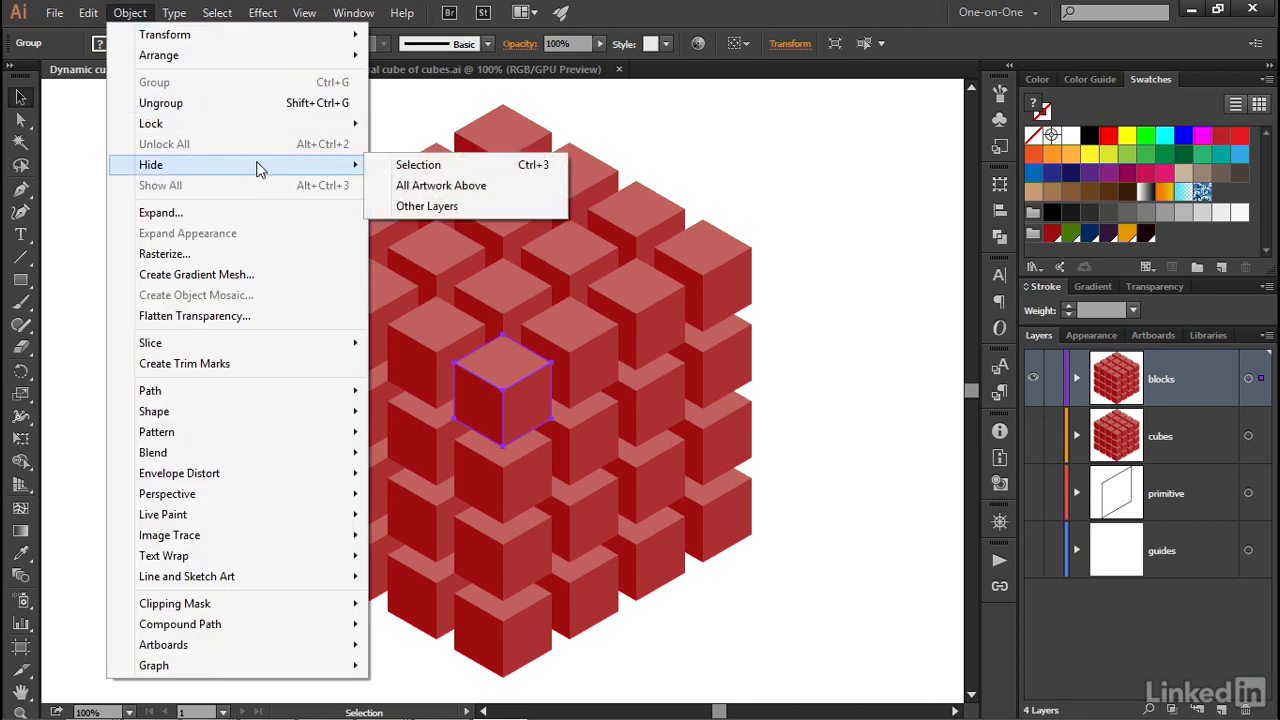
{"action": "left_click", "coordinate": [471, 167]}
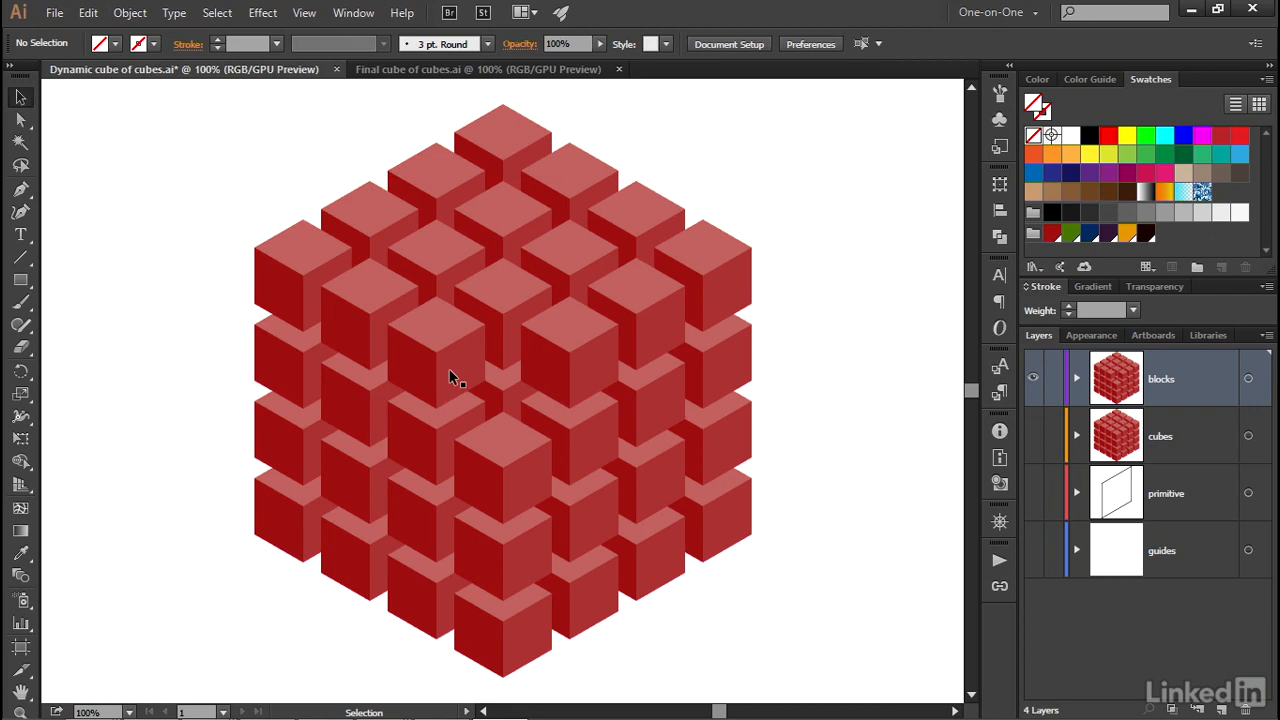
Select the second-level cubes around and behind the hidden front cube, fill them with the Cube 2 swatch and group them.
{"action": "left_click", "coordinate": [508, 305]}
{"action": "left_click", "coordinate": [566, 368], "text": "shift"}
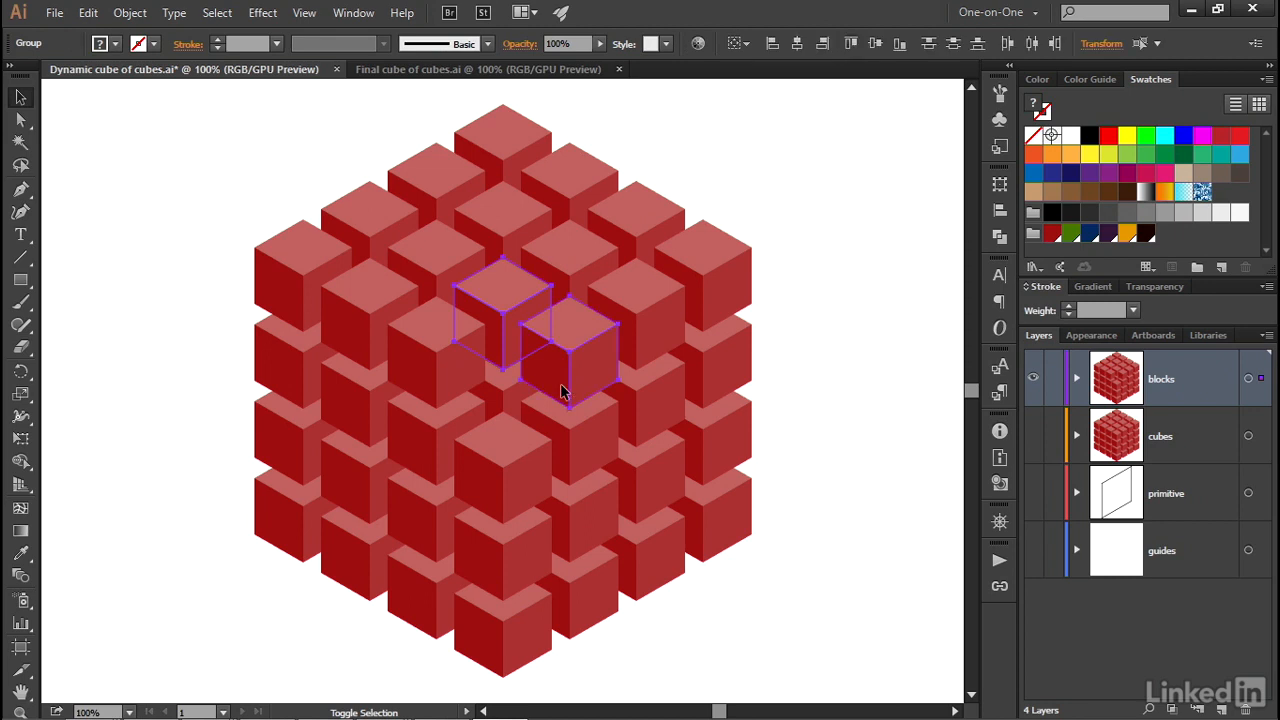
{"action": "left_click", "coordinate": [490, 472], "text": "shift"}
{"action": "left_click", "coordinate": [425, 440], "text": "shift"}
{"action": "left_click", "coordinate": [423, 365], "text": "shift"}
{"action": "left_click", "coordinate": [497, 402], "text": "shift"}
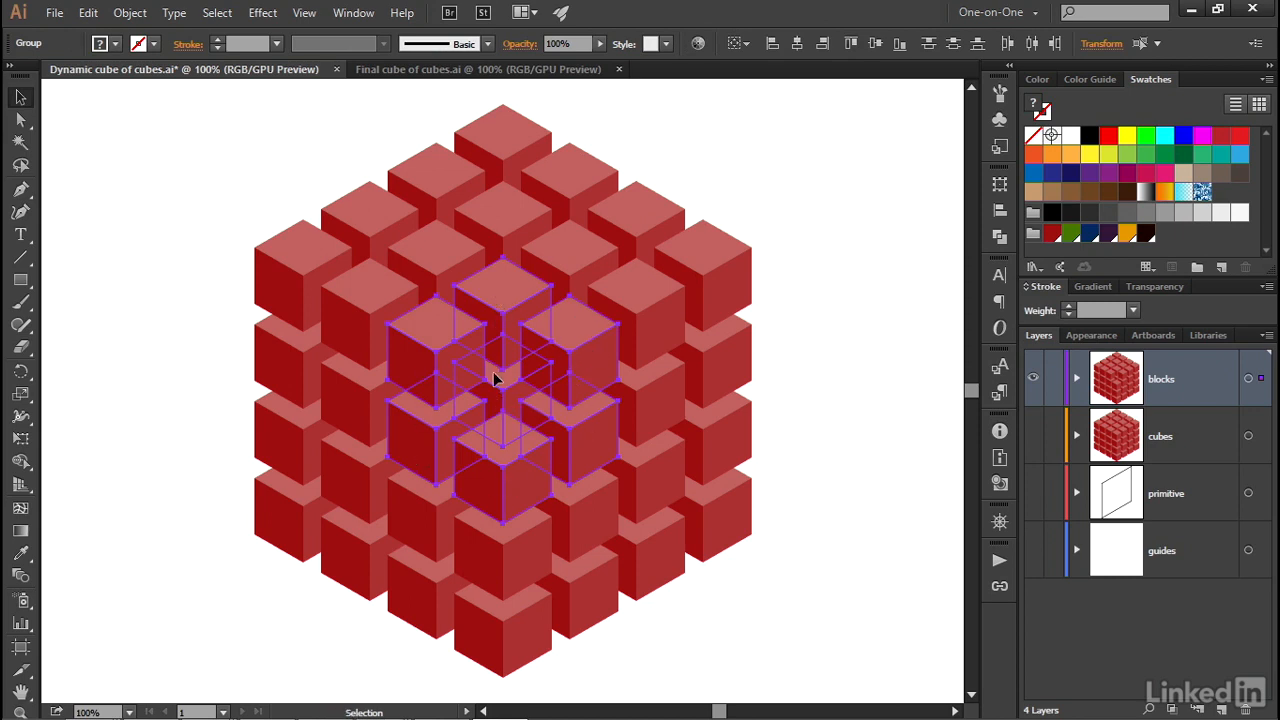
{"action": "left_click", "coordinate": [100, 46]}
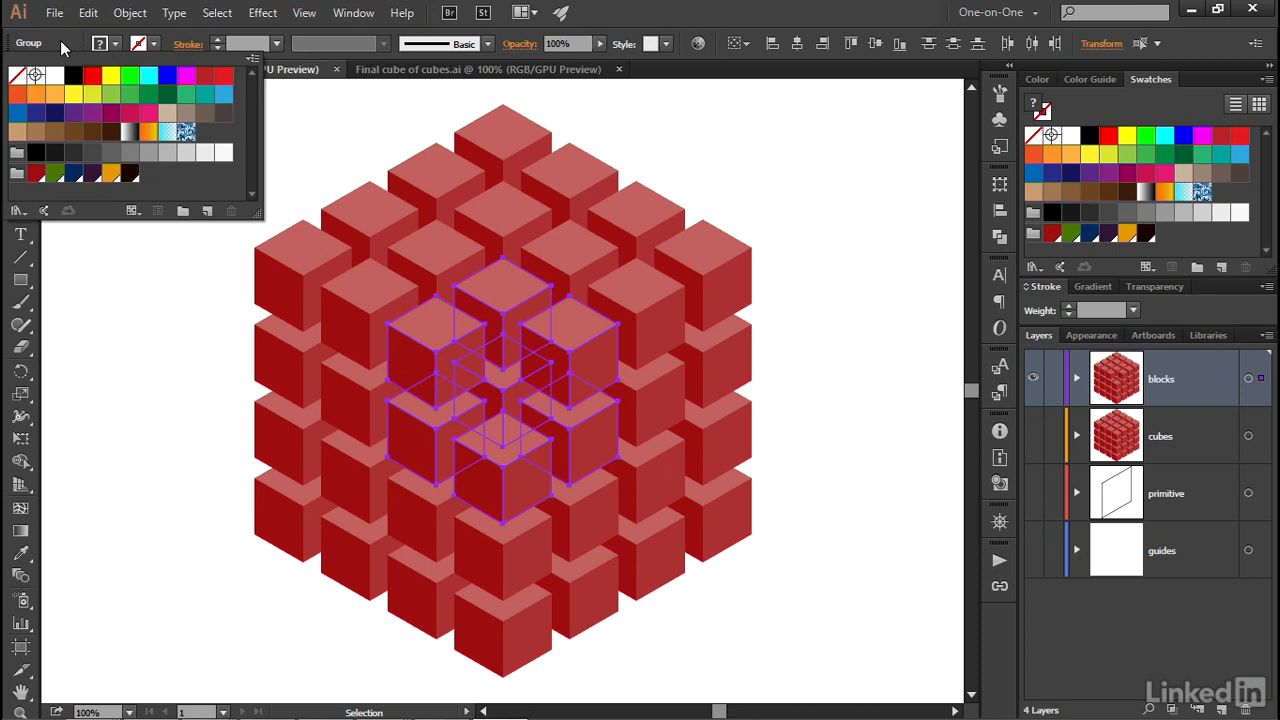
{"action": "left_click", "coordinate": [55, 175]}
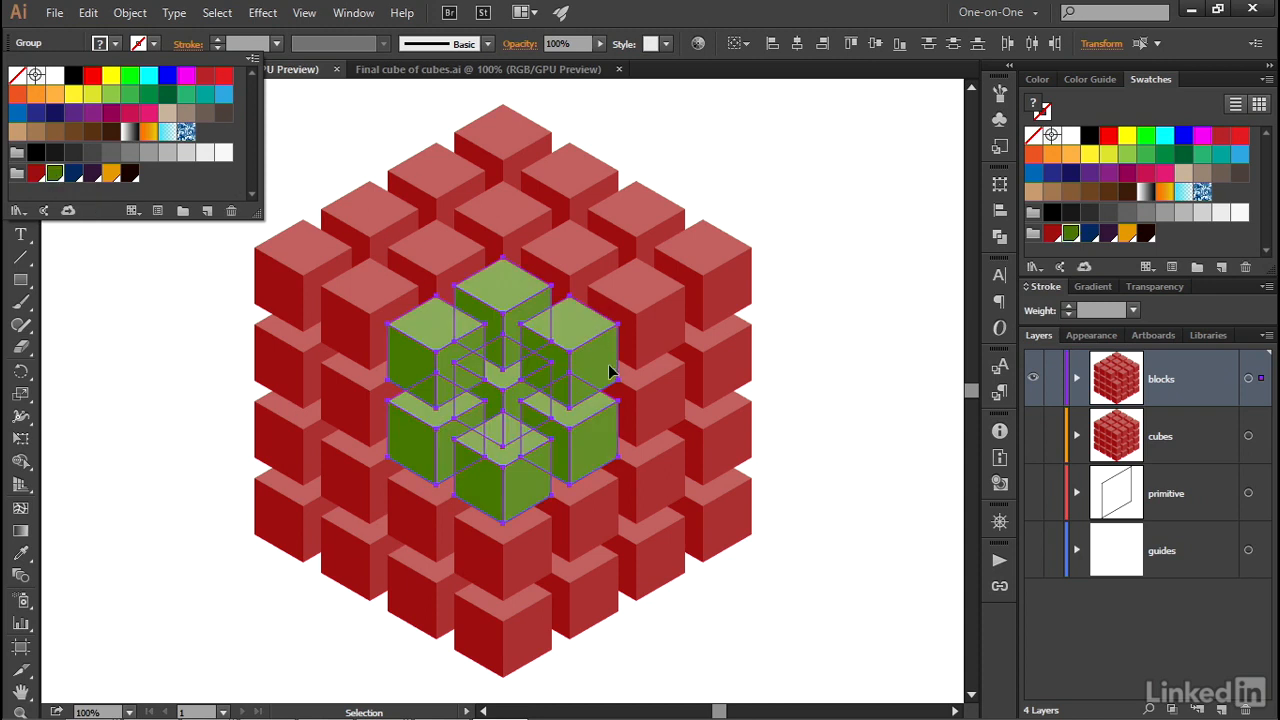
{"action": "key", "text": "Escape"}
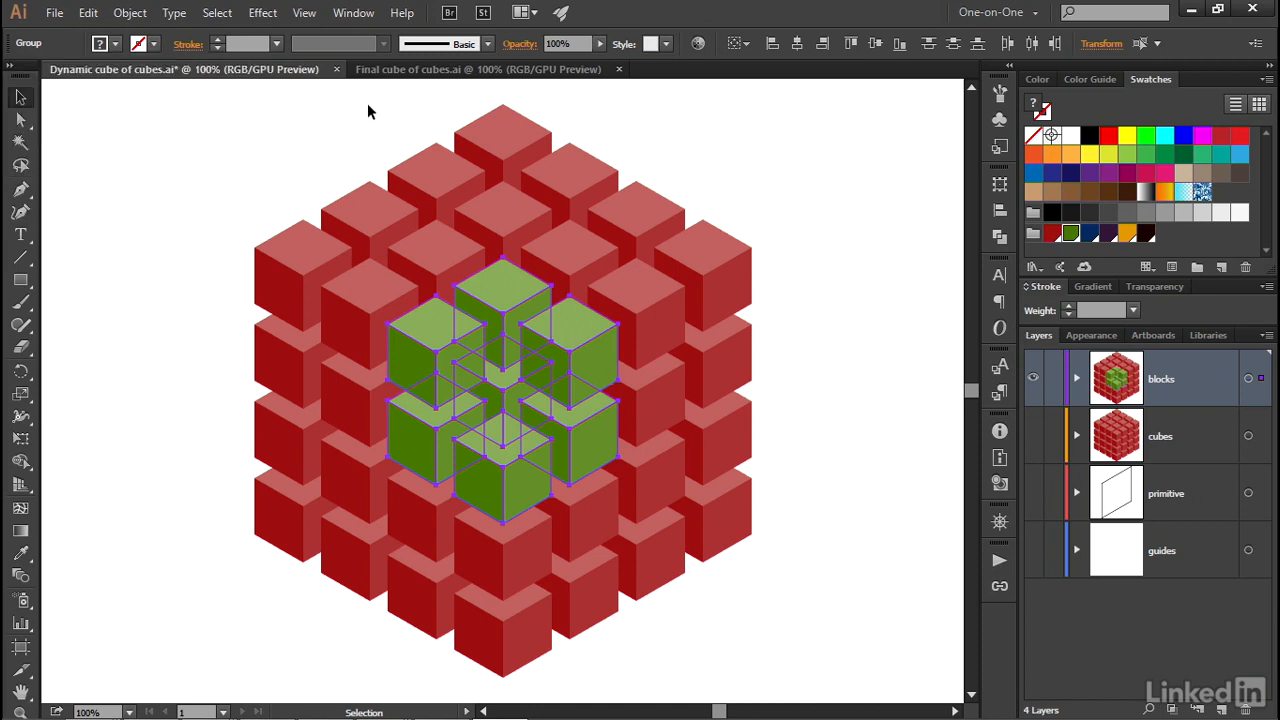
{"action": "left_click", "coordinate": [136, 12]}
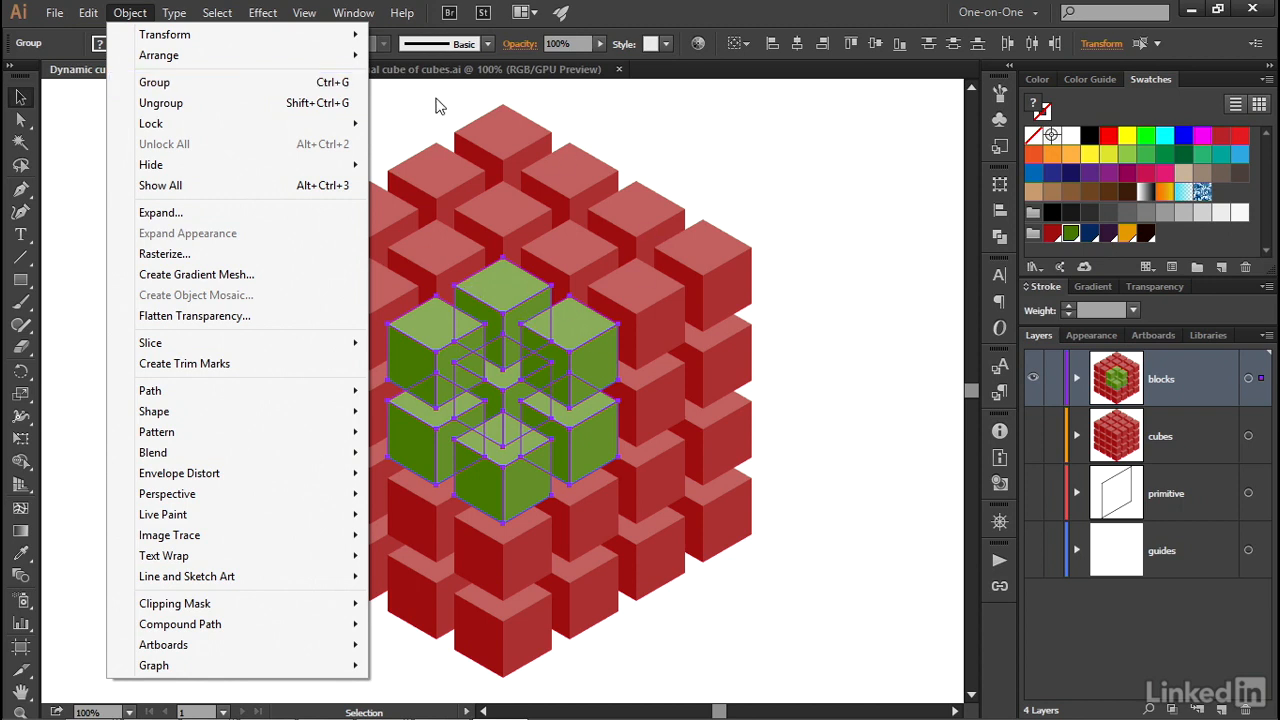
{"action": "left_click", "coordinate": [292, 86]}
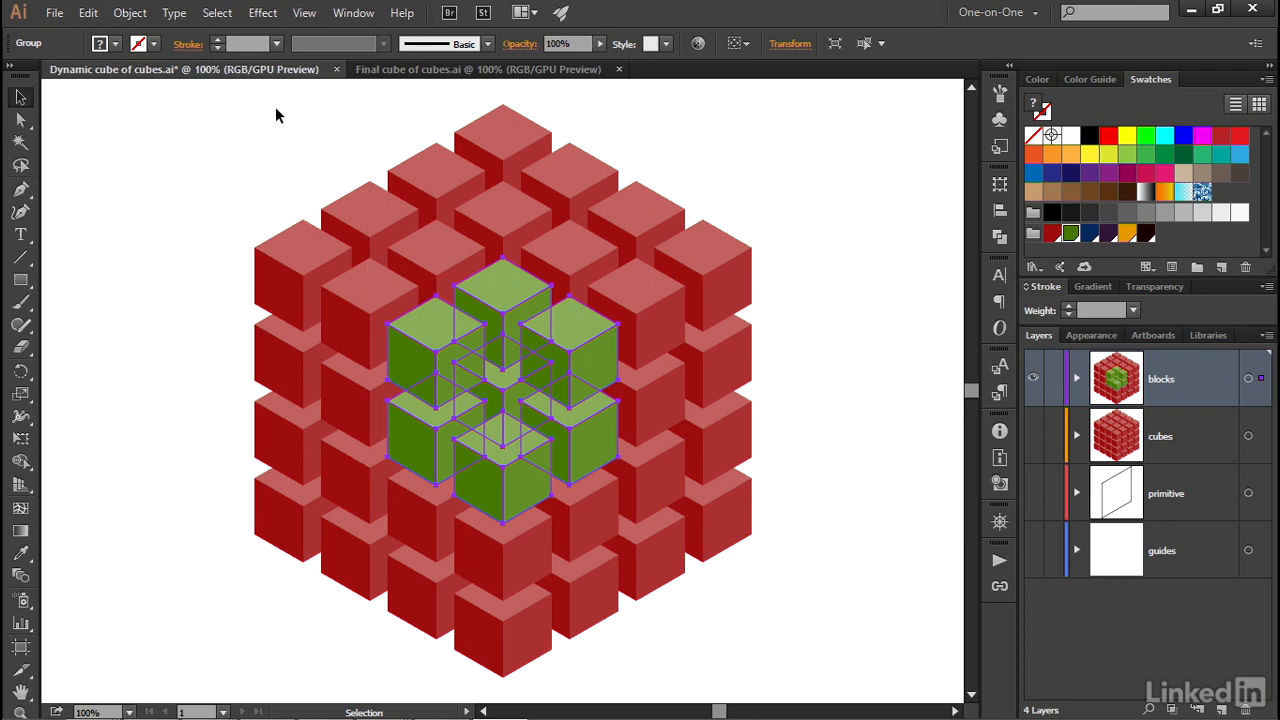
Hide the group of green second-level cubes.
{"action": "left_click", "coordinate": [131, 13]}
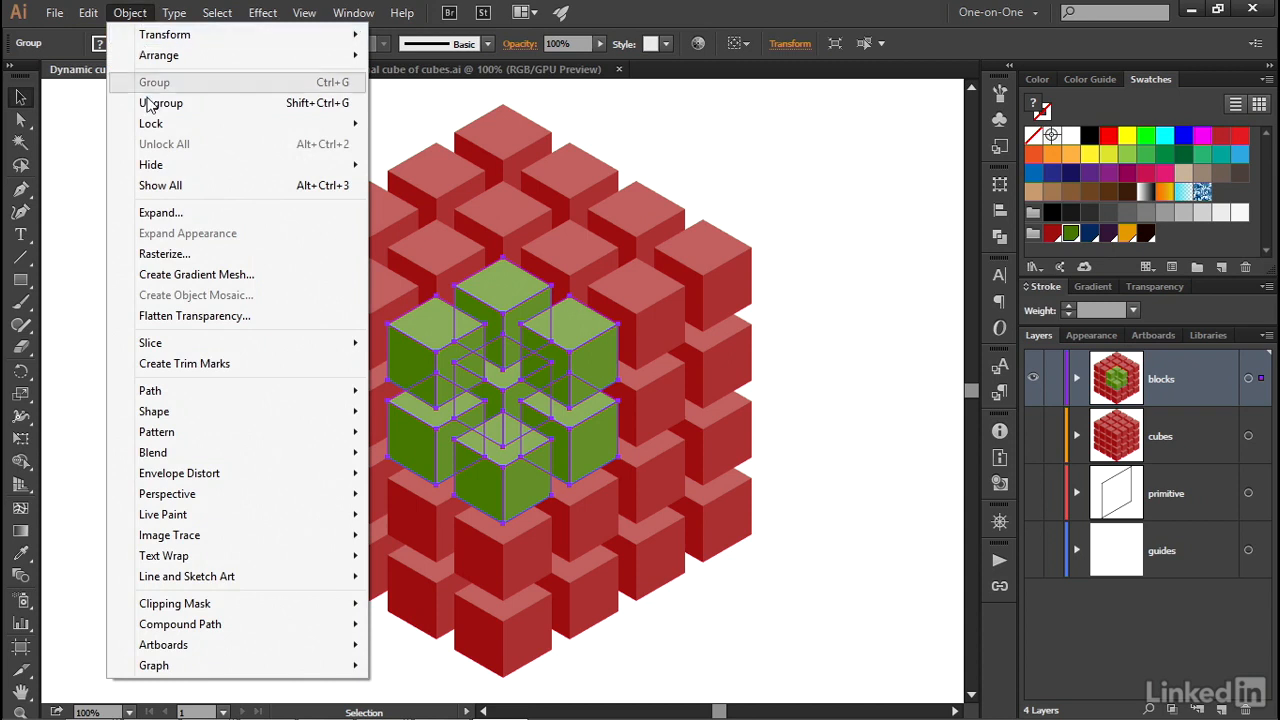
{"action": "mouse_move", "coordinate": [184, 165]}
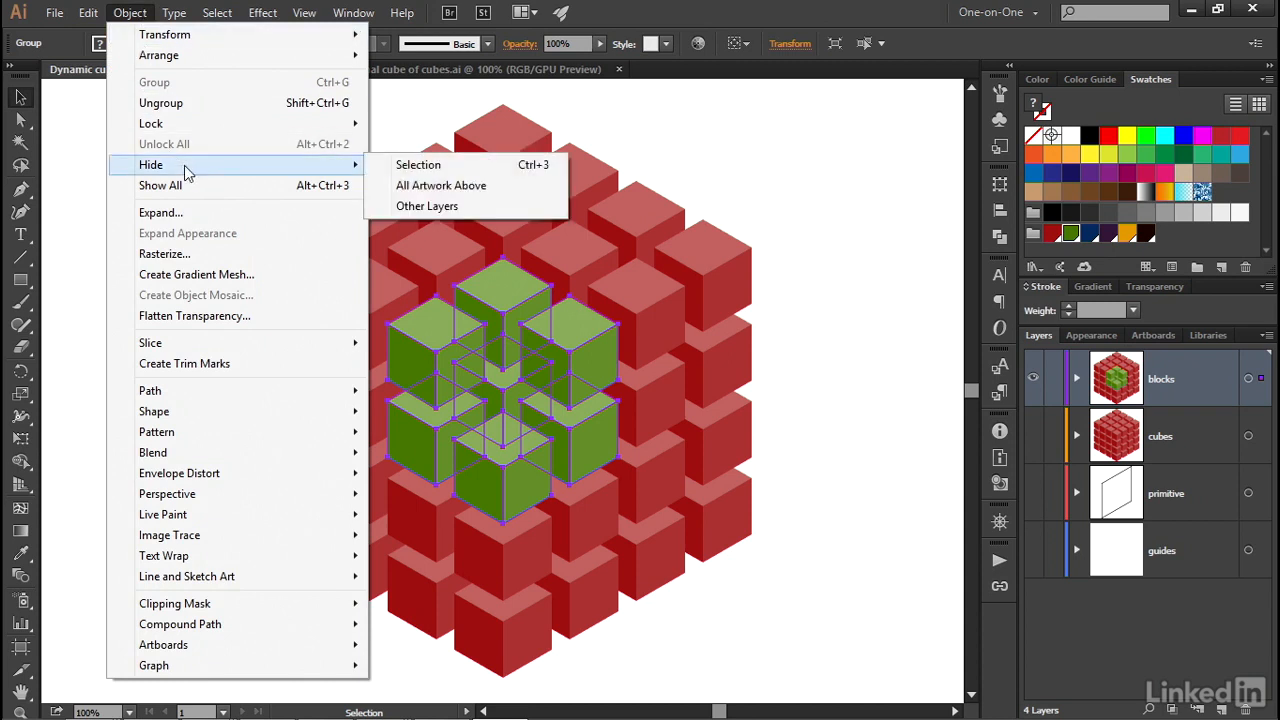
{"action": "left_click", "coordinate": [487, 168]}
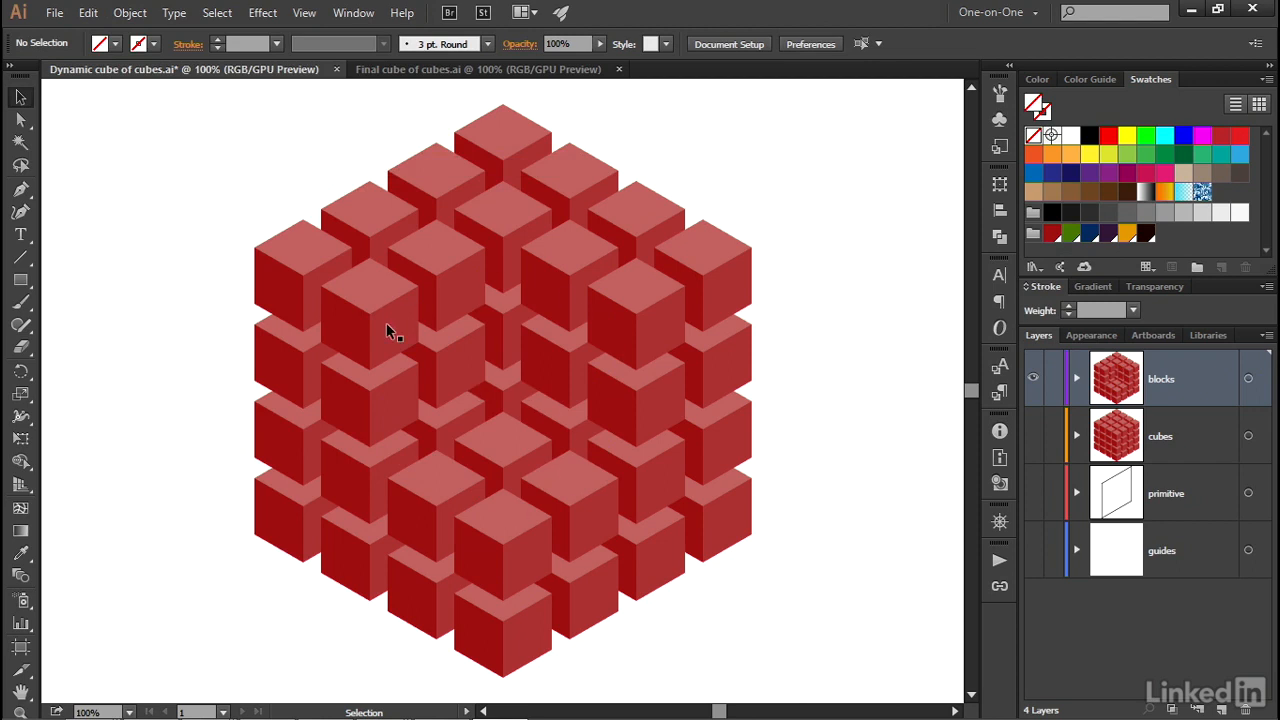
Select all third-level cubes together, including the ring around the opening and the cubes exposed inside and behind it.
{"action": "left_click", "coordinate": [612, 335]}
{"action": "left_click", "coordinate": [500, 250], "text": "shift"}
{"action": "left_click", "coordinate": [443, 305], "text": "shift"}
{"action": "left_click", "coordinate": [383, 331], "text": "shift"}
{"action": "left_click", "coordinate": [388, 403], "text": "shift"}
{"action": "left_click", "coordinate": [377, 470], "text": "shift"}
{"action": "left_click", "coordinate": [438, 515], "text": "shift"}
{"action": "left_click", "coordinate": [540, 530], "text": "shift"}
{"action": "left_click", "coordinate": [586, 500], "text": "shift"}
{"action": "left_click", "coordinate": [650, 440], "text": "shift"}
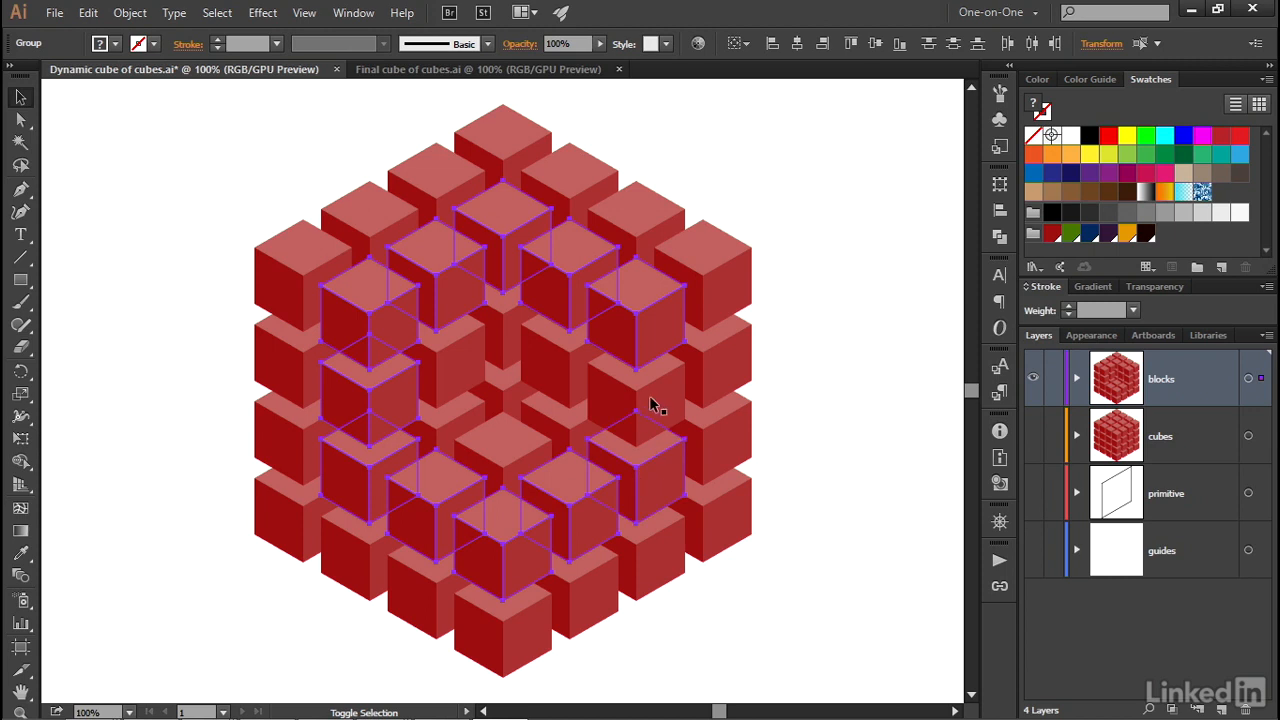
{"action": "left_click", "coordinate": [570, 372], "text": "shift"}
{"action": "left_click", "coordinate": [566, 428], "text": "shift"}
{"action": "left_click", "coordinate": [500, 451], "text": "shift"}
{"action": "left_click", "coordinate": [462, 423], "text": "shift"}
{"action": "left_click", "coordinate": [454, 361], "text": "shift"}
{"action": "left_click", "coordinate": [498, 319], "text": "shift"}
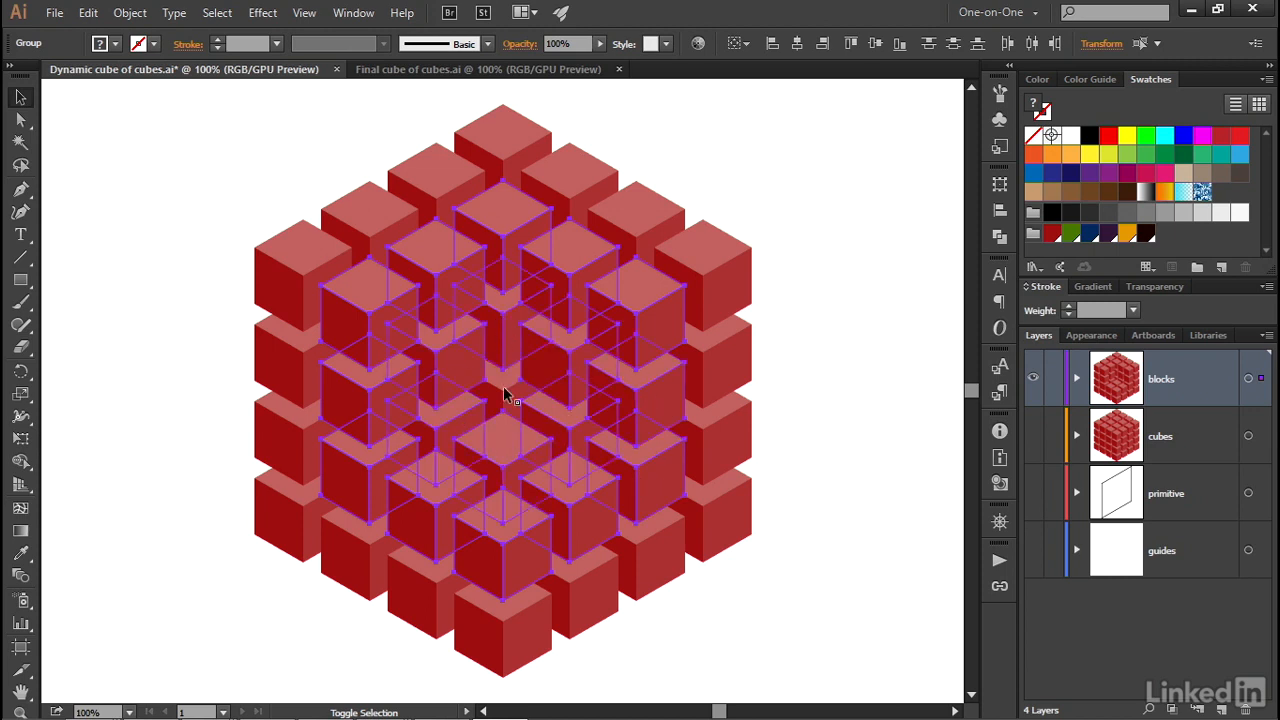
{"action": "left_click", "coordinate": [505, 397], "text": "shift"}
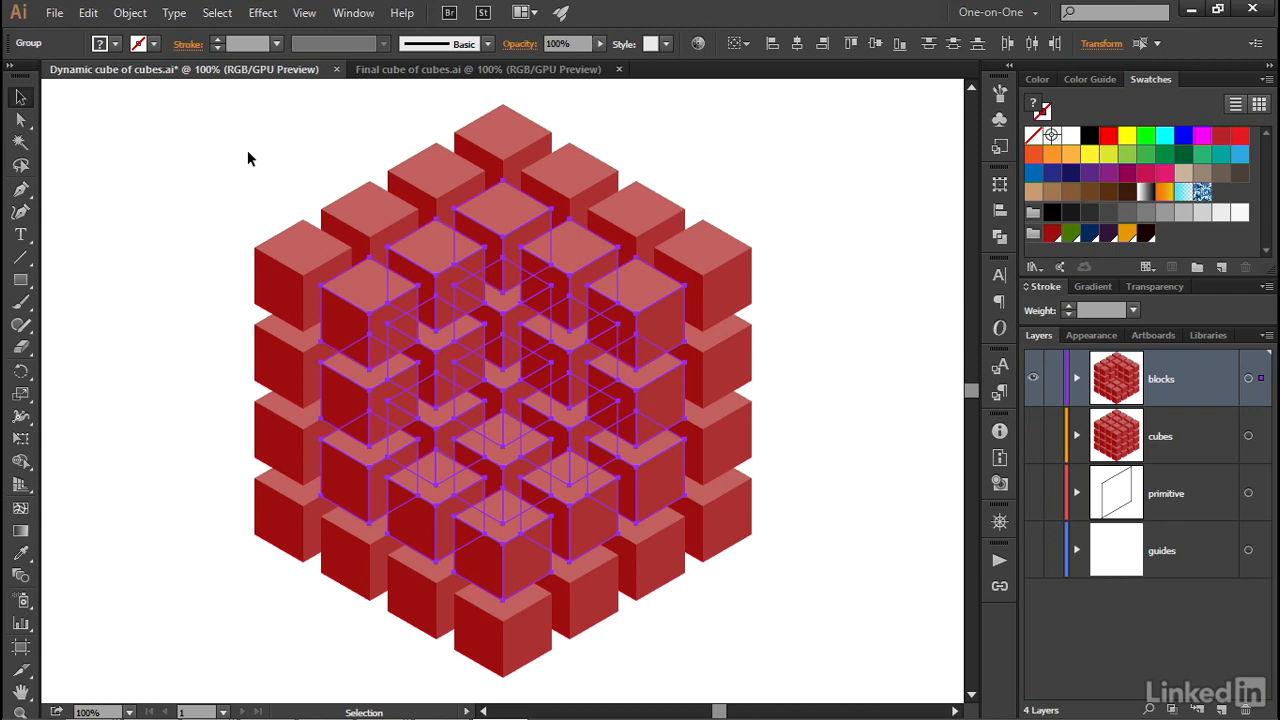
Fill the selected third-level cubes with the Cube 3 swatch.
{"action": "left_click", "coordinate": [101, 44]}
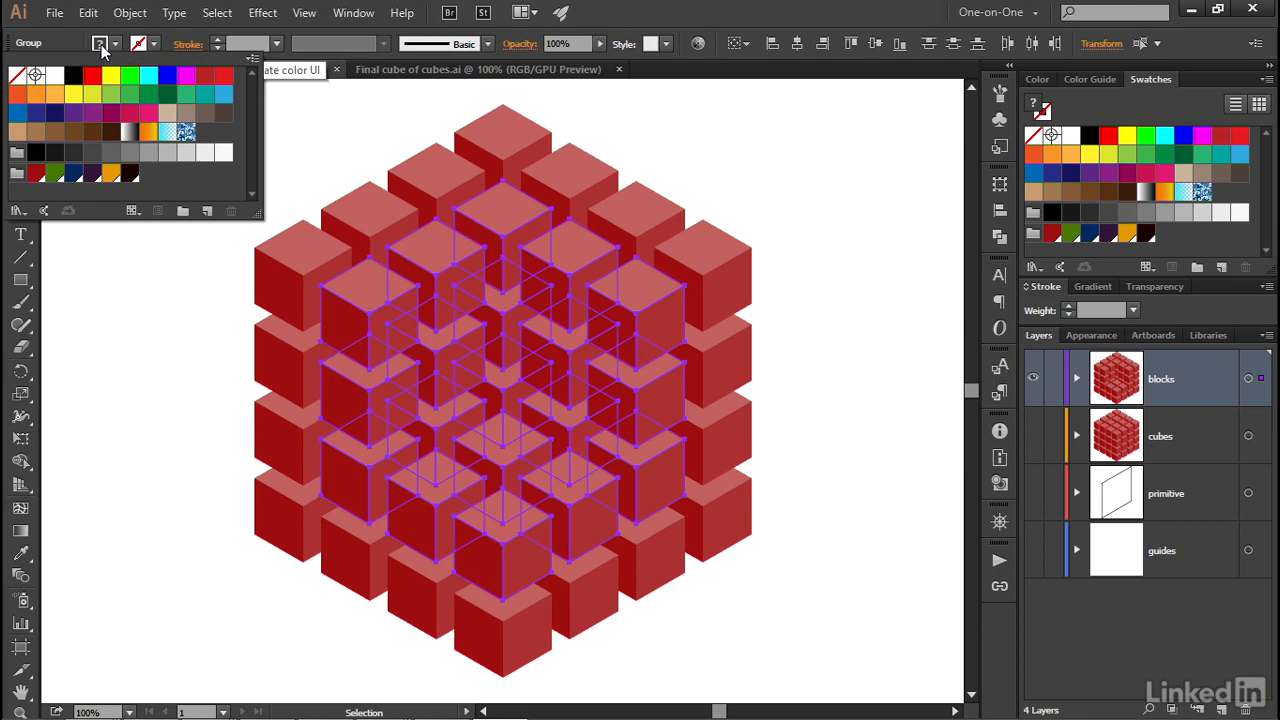
{"action": "left_click", "coordinate": [72, 175]}
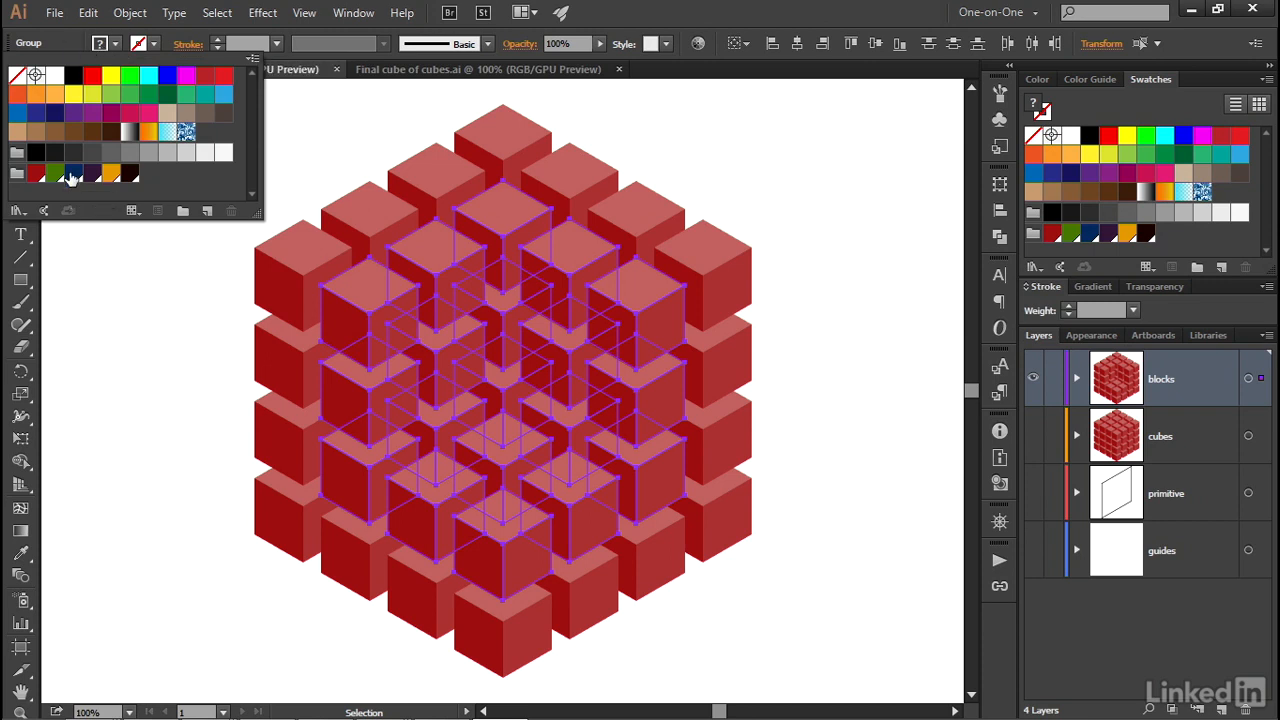
{"action": "left_click", "coordinate": [59, 37]}
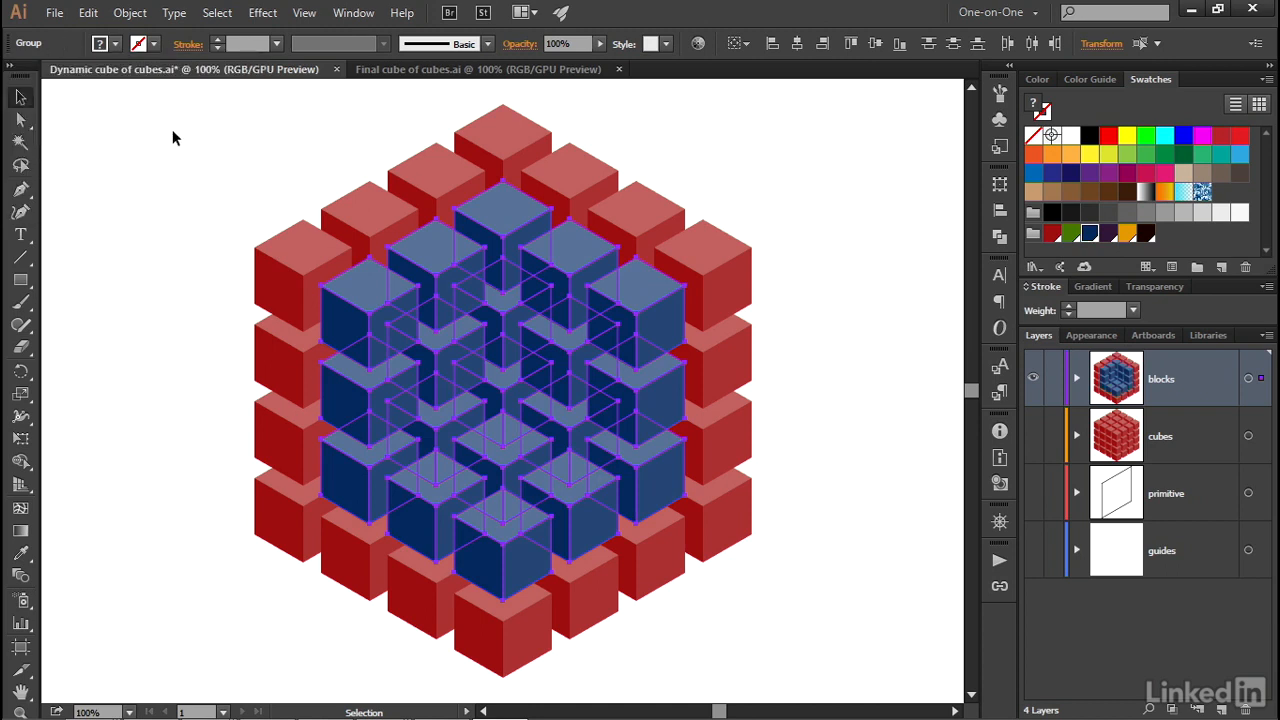
Group the blue third-level cubes and hide the group.
{"action": "left_click", "coordinate": [130, 13]}
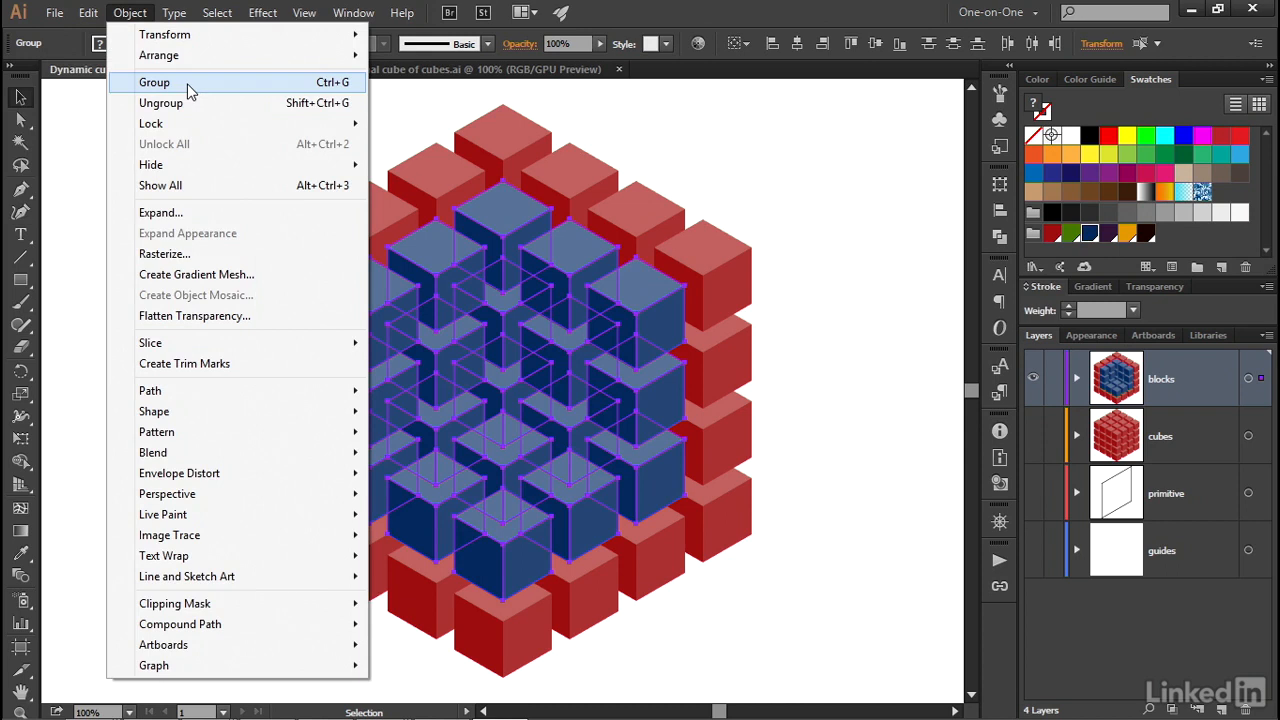
{"action": "left_click", "coordinate": [191, 91]}
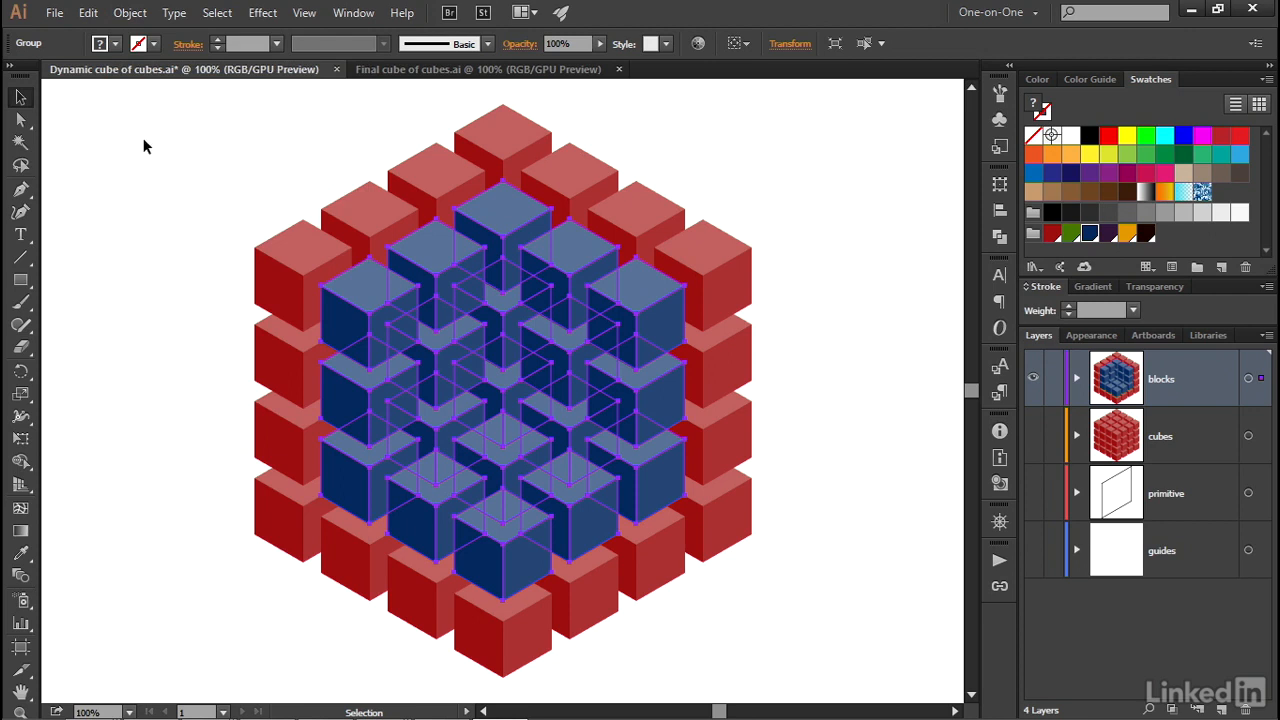
{"action": "key", "text": "ctrl+x"}
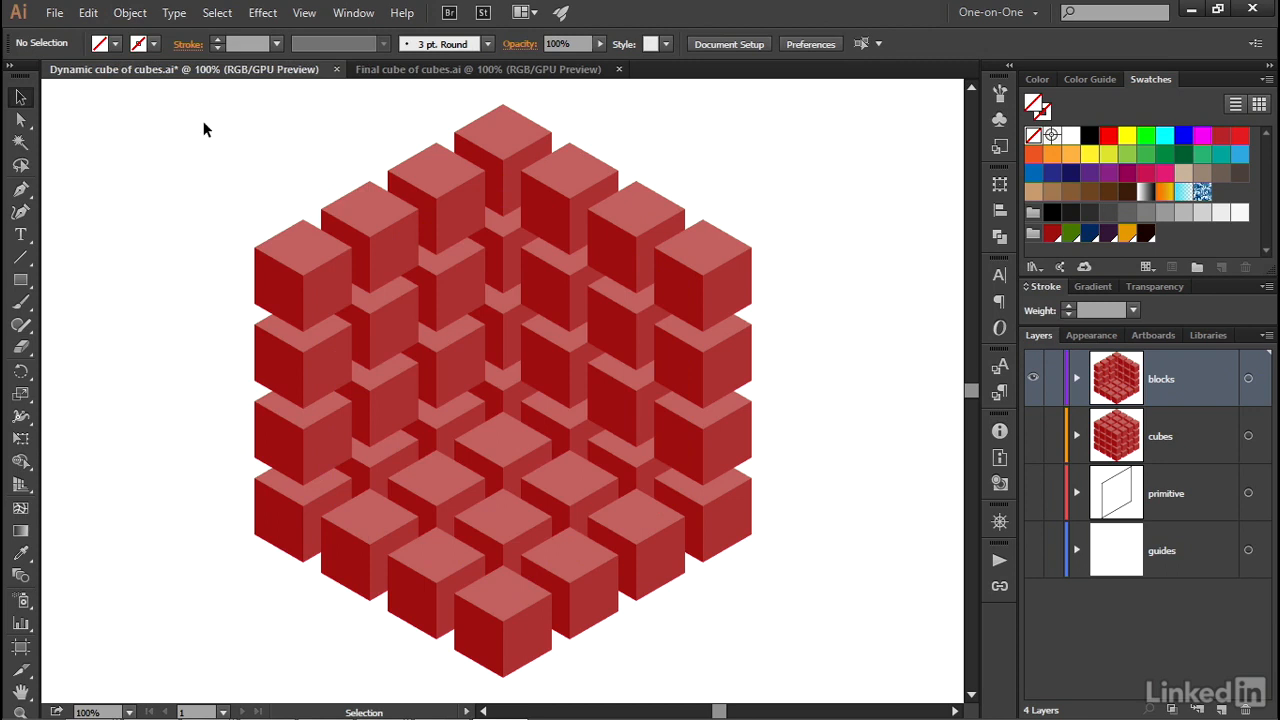
Select all the remaining red cubes of the outermost level and group them.
{"action": "left_click_drag", "start_coordinate": [211, 114], "coordinate": [791, 644]}
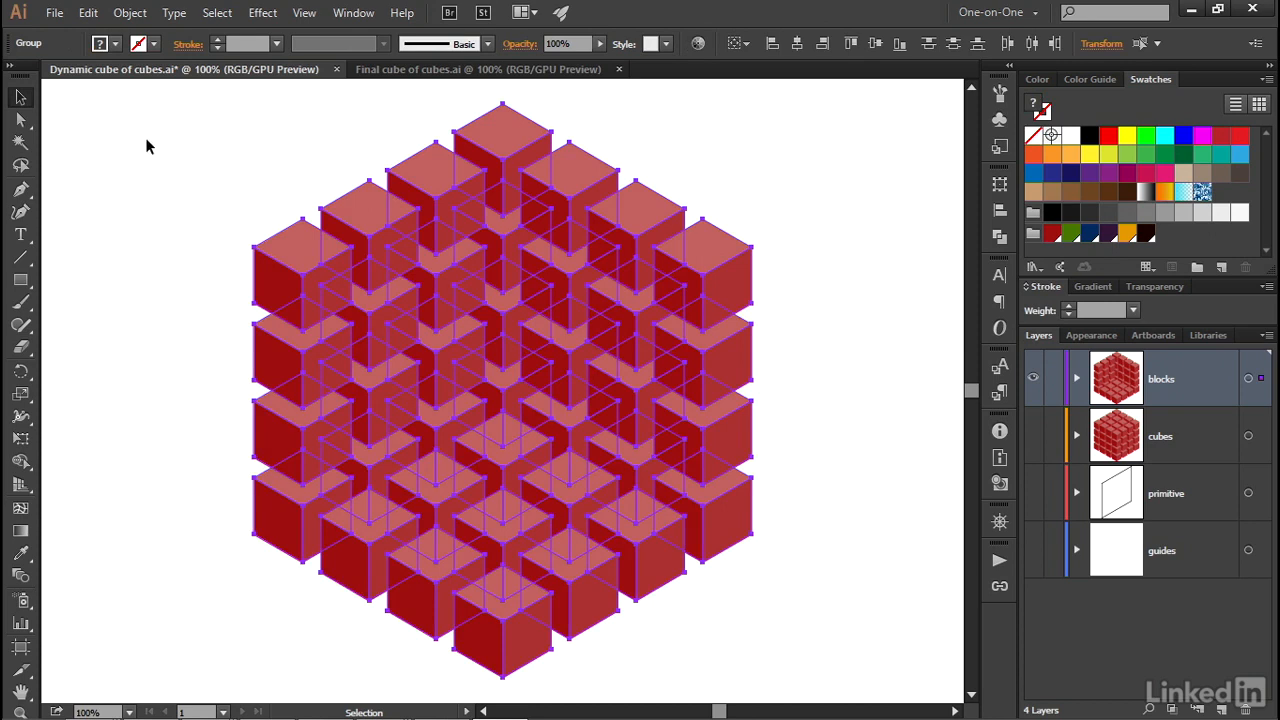
{"action": "left_click", "coordinate": [129, 14]}
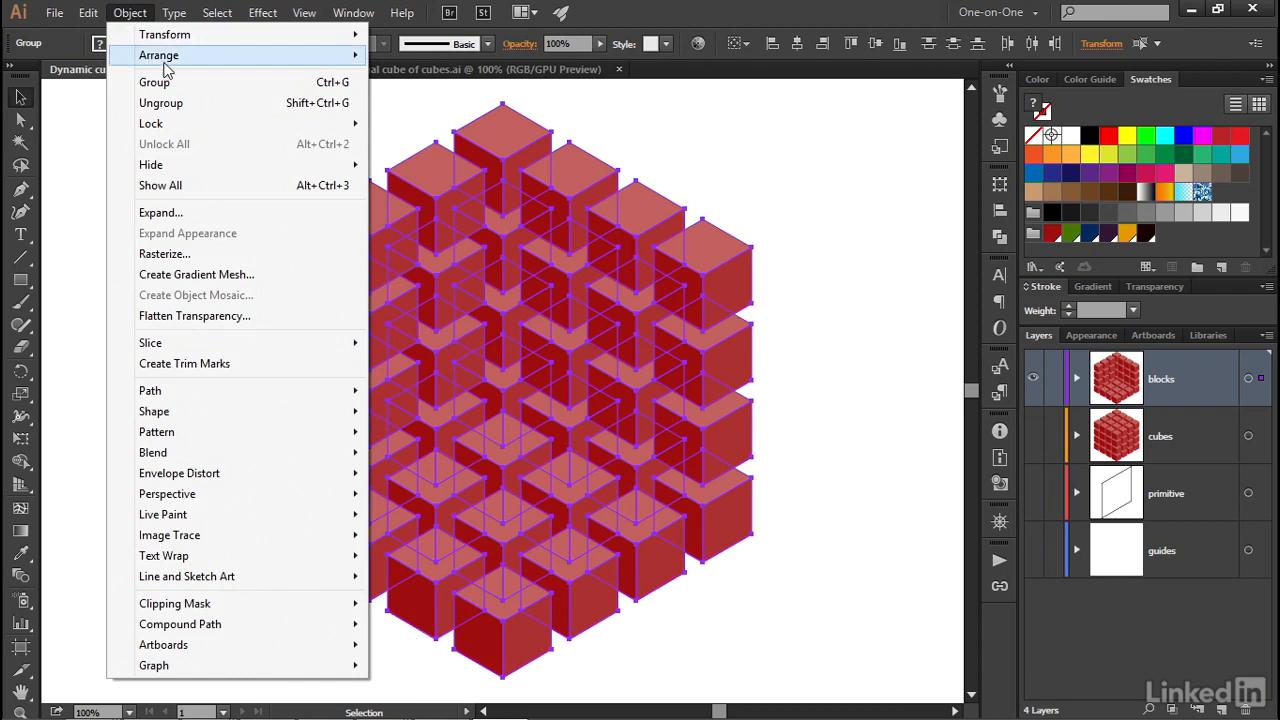
{"action": "left_click", "coordinate": [232, 86]}
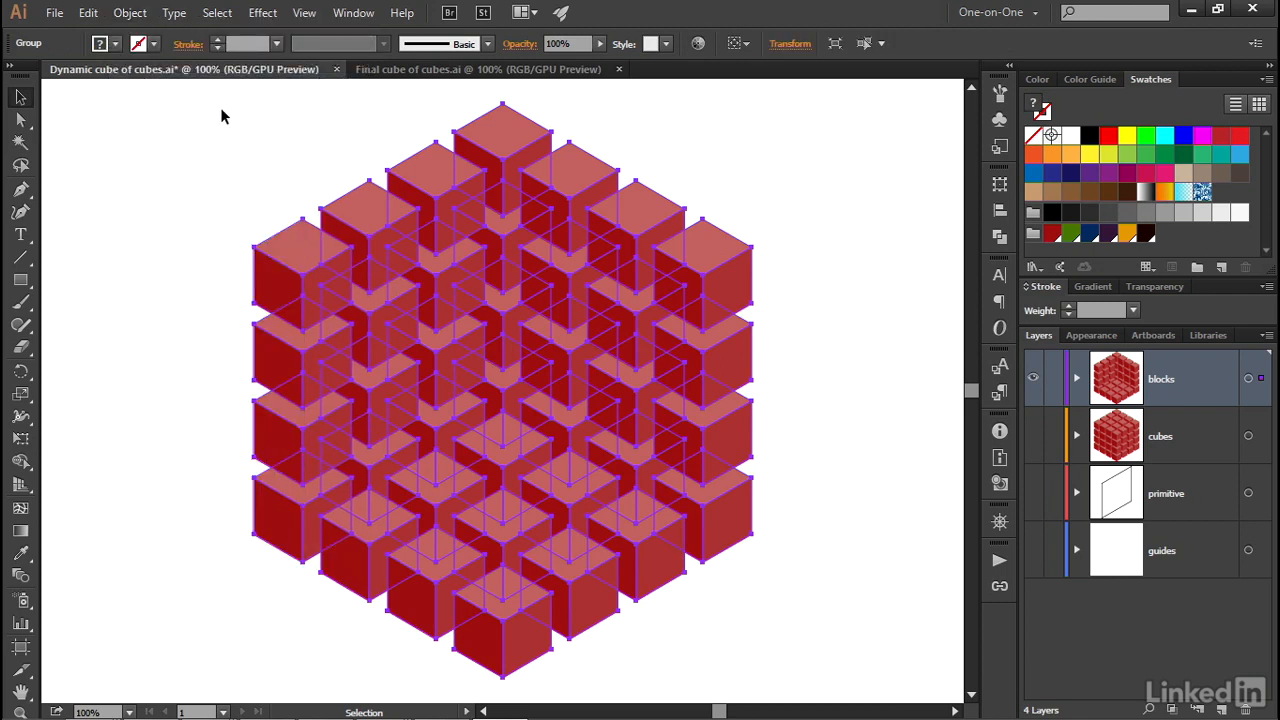
Fill the outermost cube group with the dark purple swatch from the cube color group and deselect it.
{"action": "left_click", "coordinate": [100, 45]}
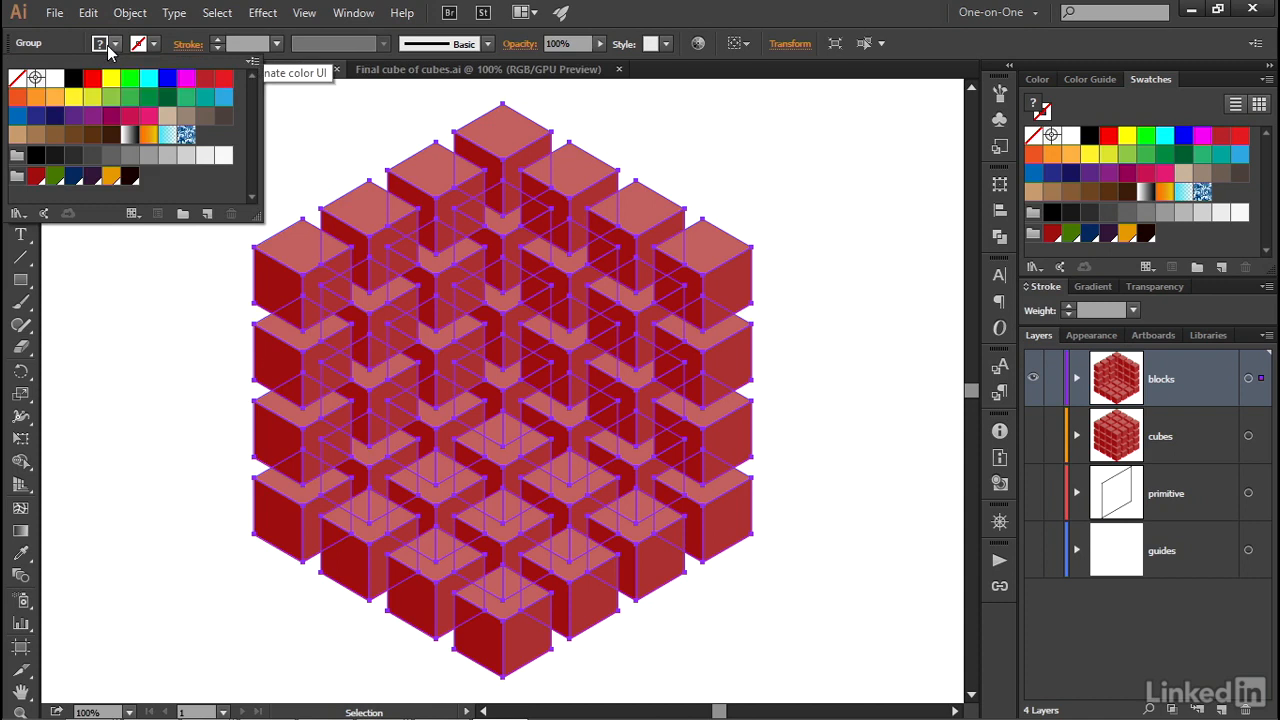
{"action": "left_click", "coordinate": [91, 175]}
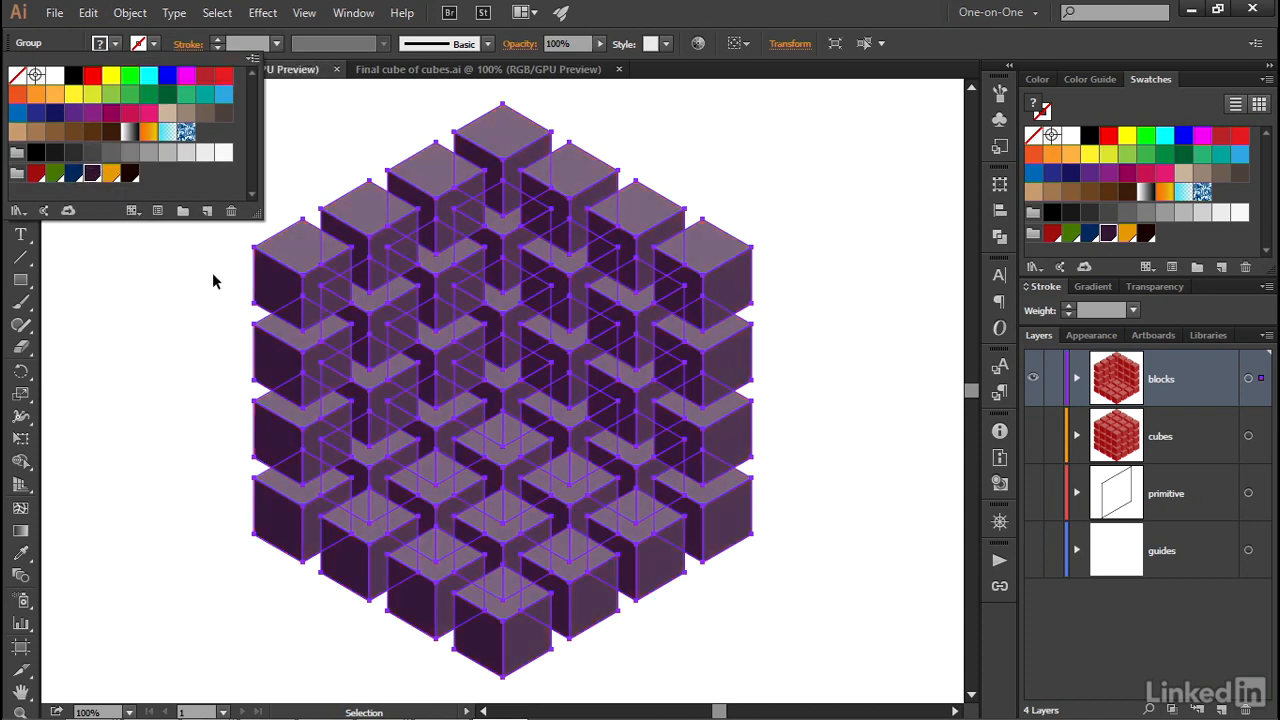
{"action": "left_click", "coordinate": [179, 284]}
{"action": "left_click", "coordinate": [151, 234]}
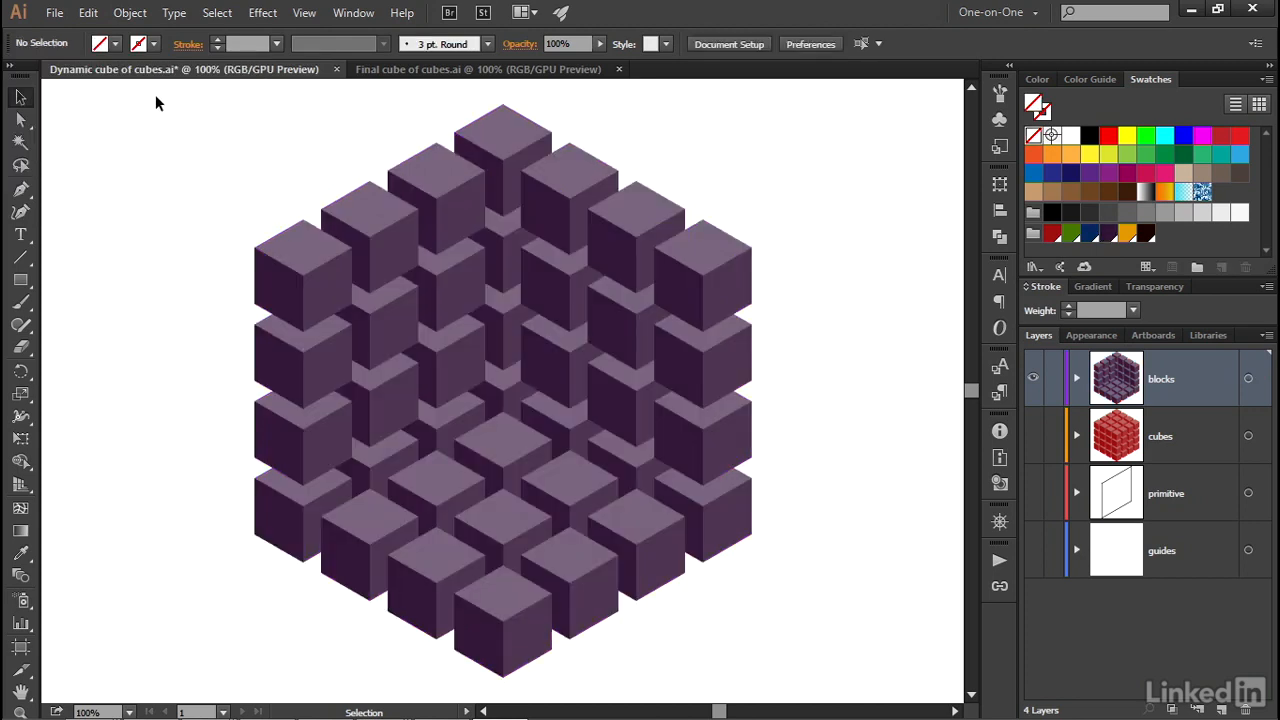
Show all the hidden cube groups again and deselect the artwork.
{"action": "left_click", "coordinate": [138, 16]}
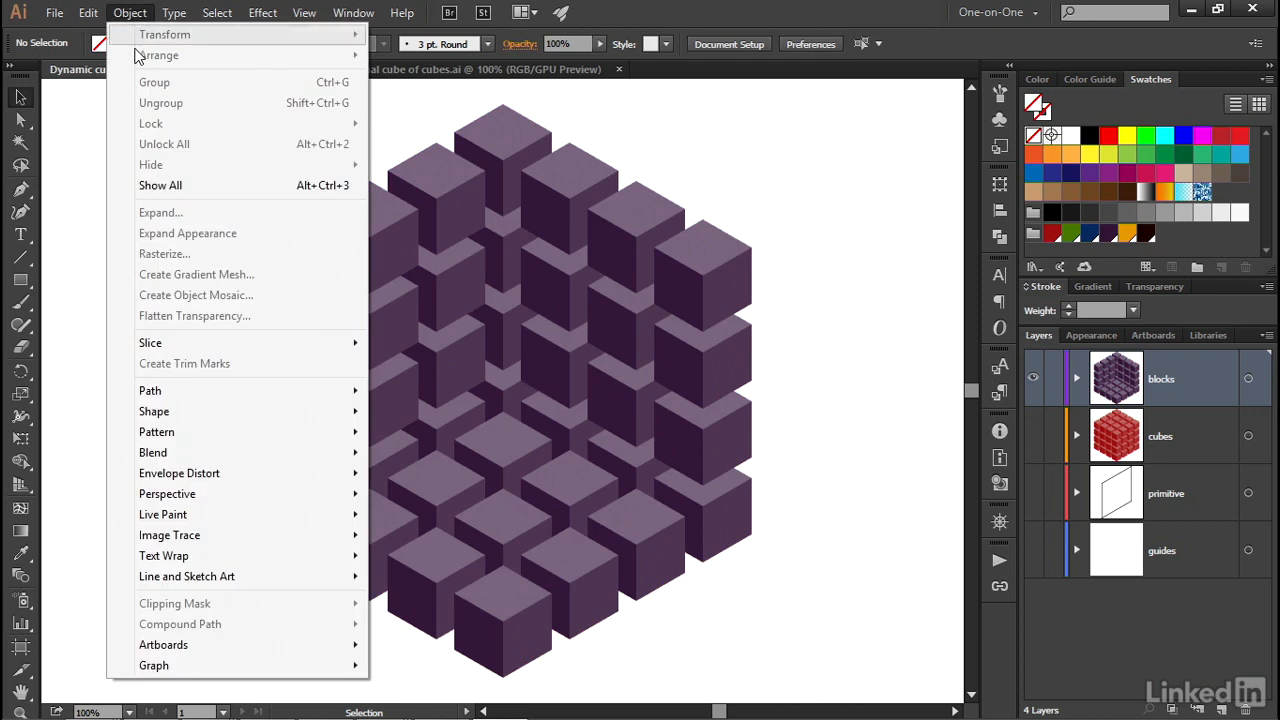
{"action": "left_click", "coordinate": [220, 185]}
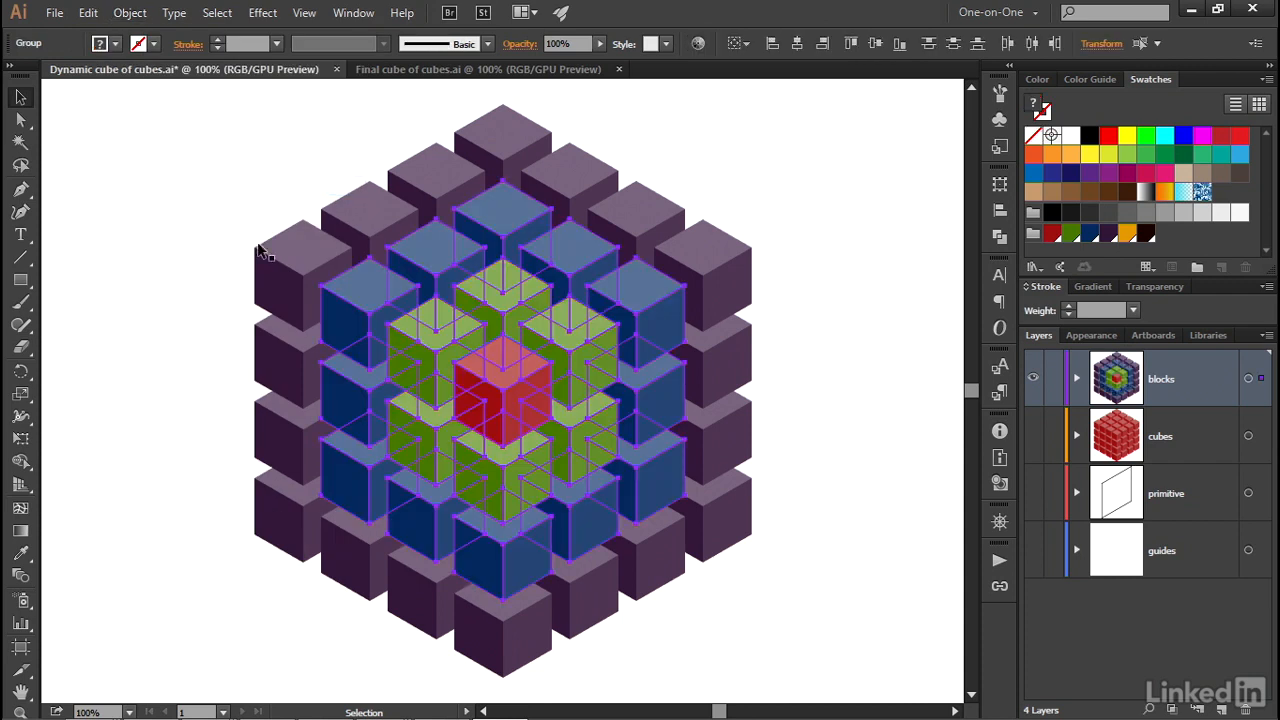
{"action": "left_click", "coordinate": [157, 205]}
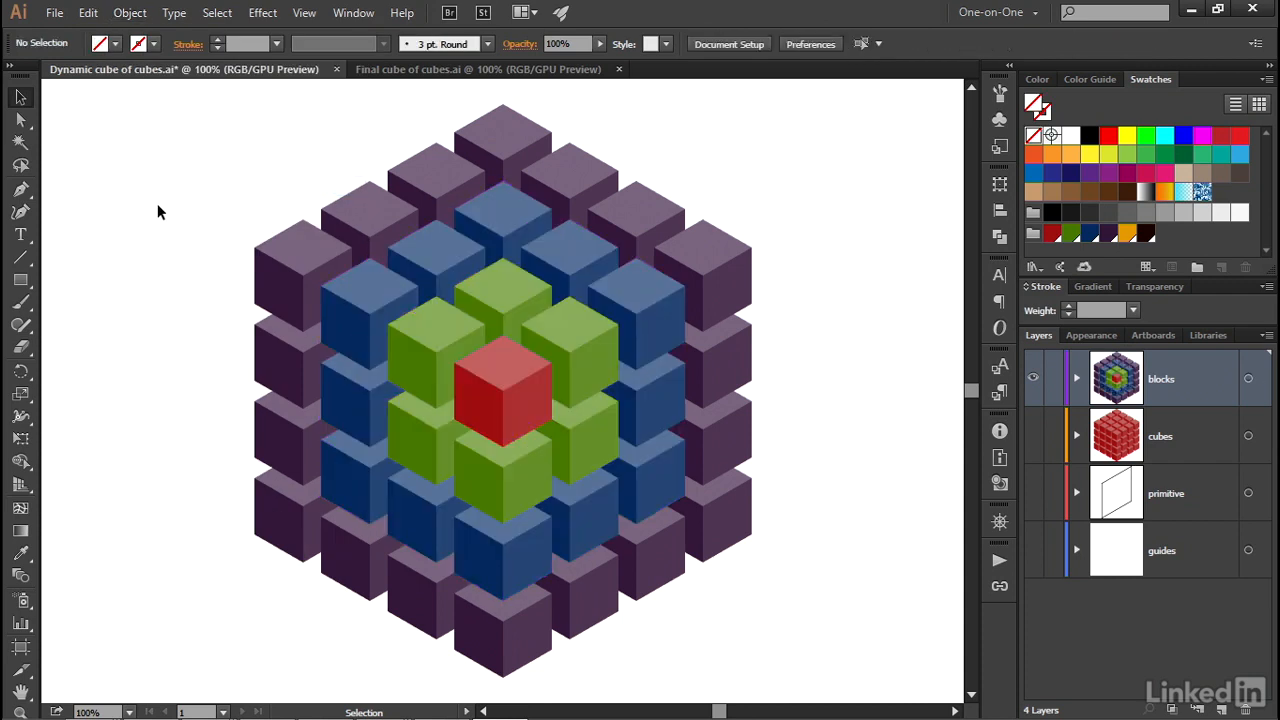